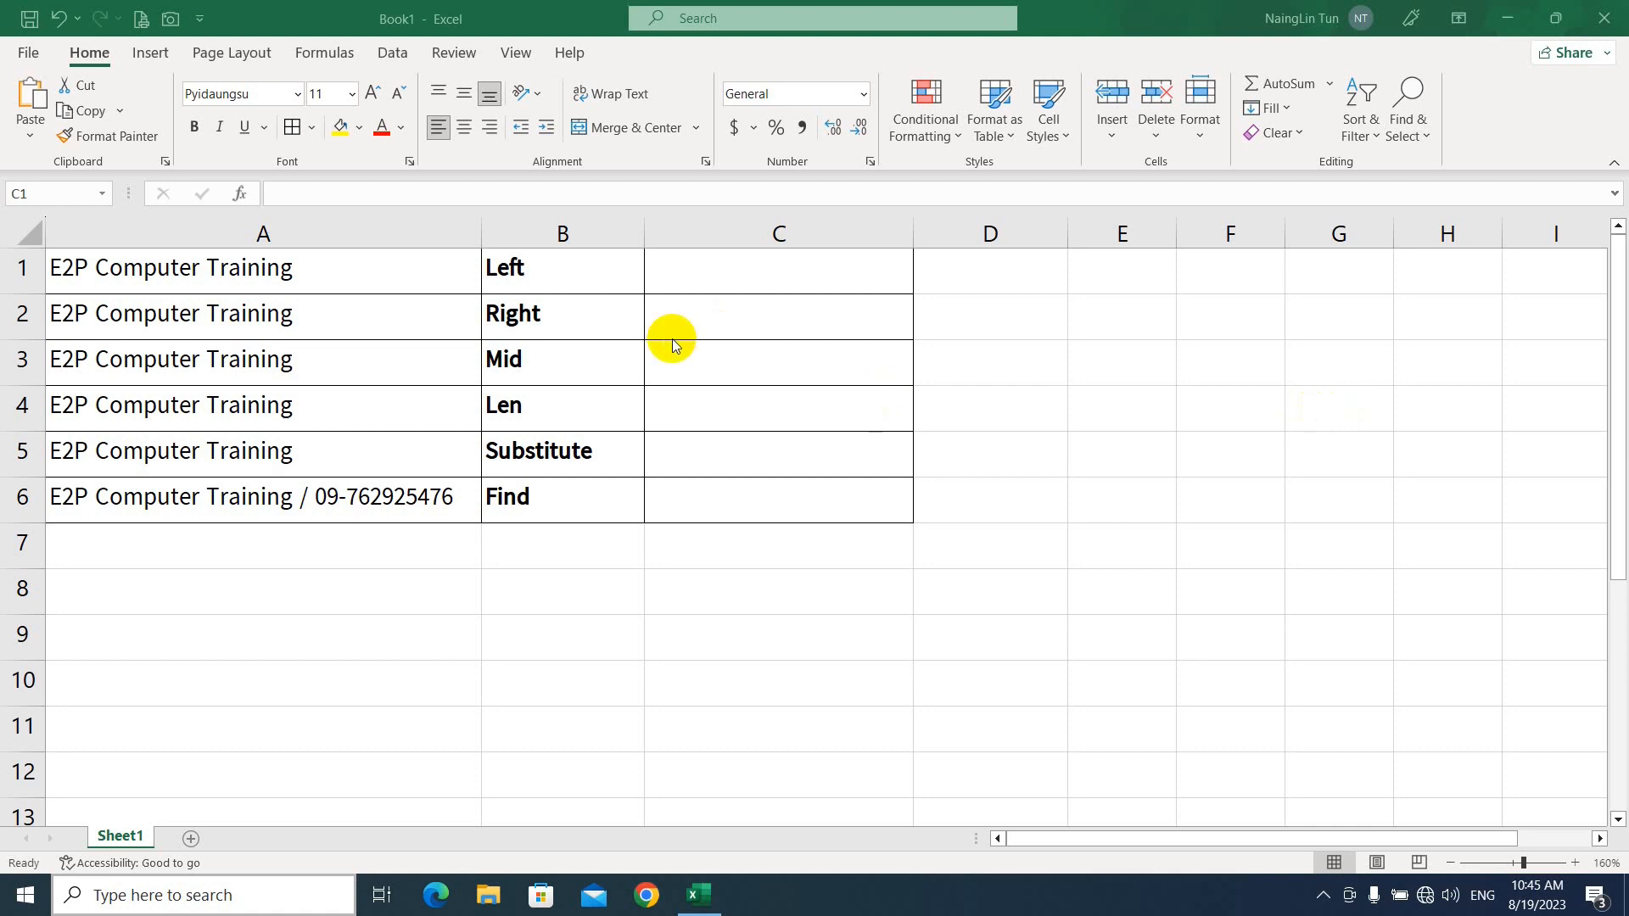
# Step: Enter the formula =LEFT(A1,3) in cell C1 to extract the first three characters of the text in A1
pyautogui.click(755, 267)
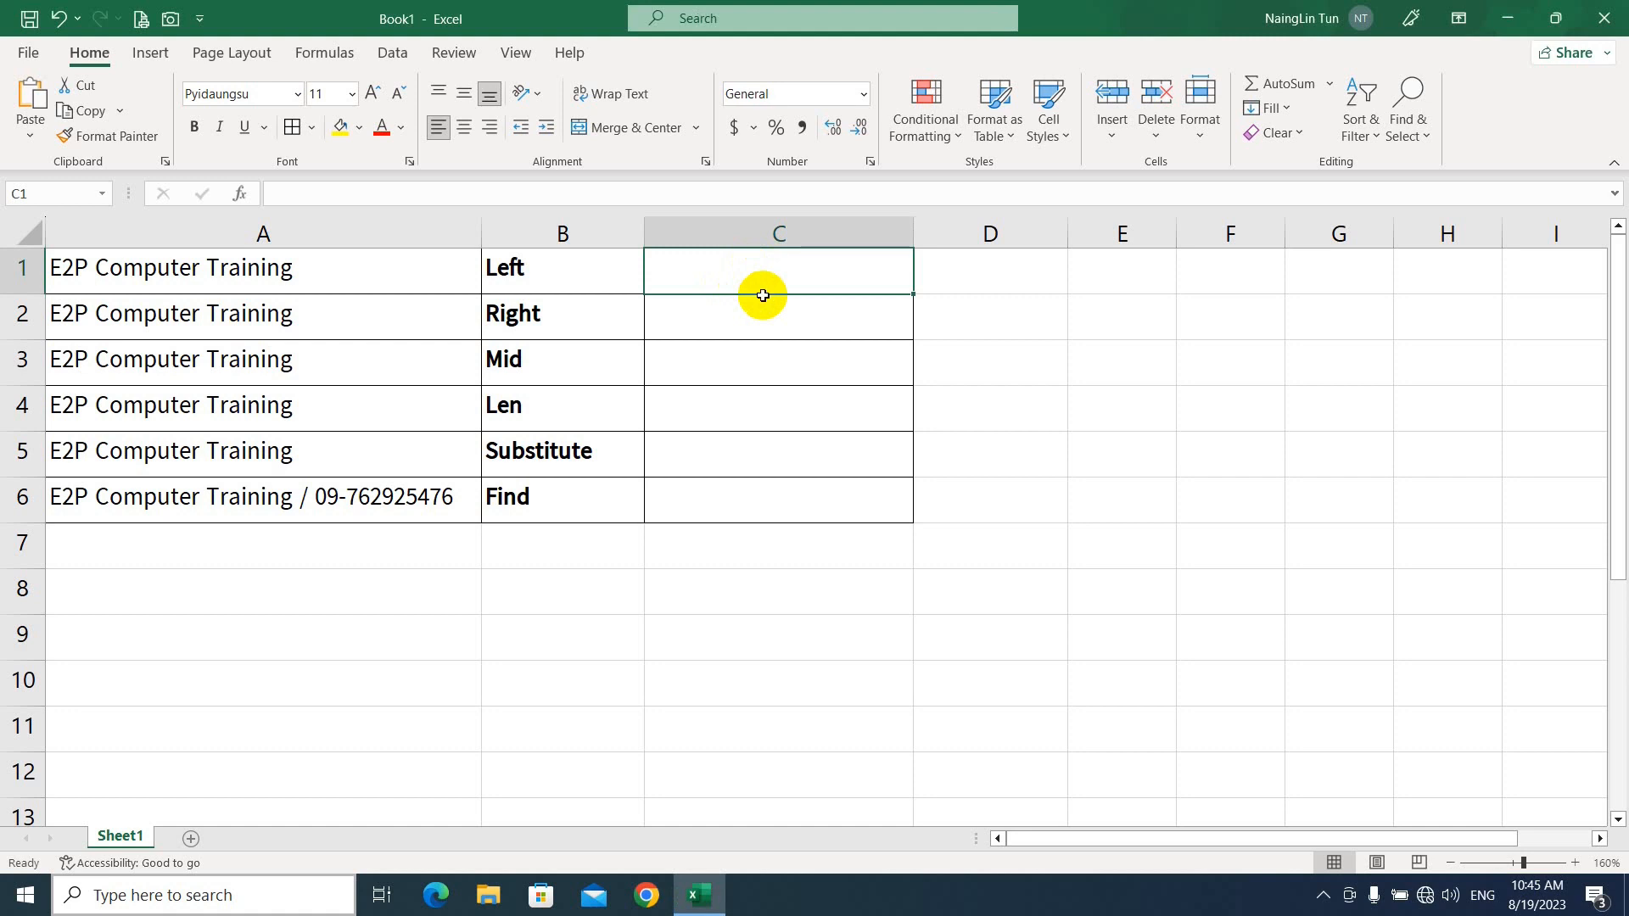
pyautogui.click(589, 272)
pyautogui.click(716, 270)
pyautogui.click(591, 275)
pyautogui.click(727, 272)
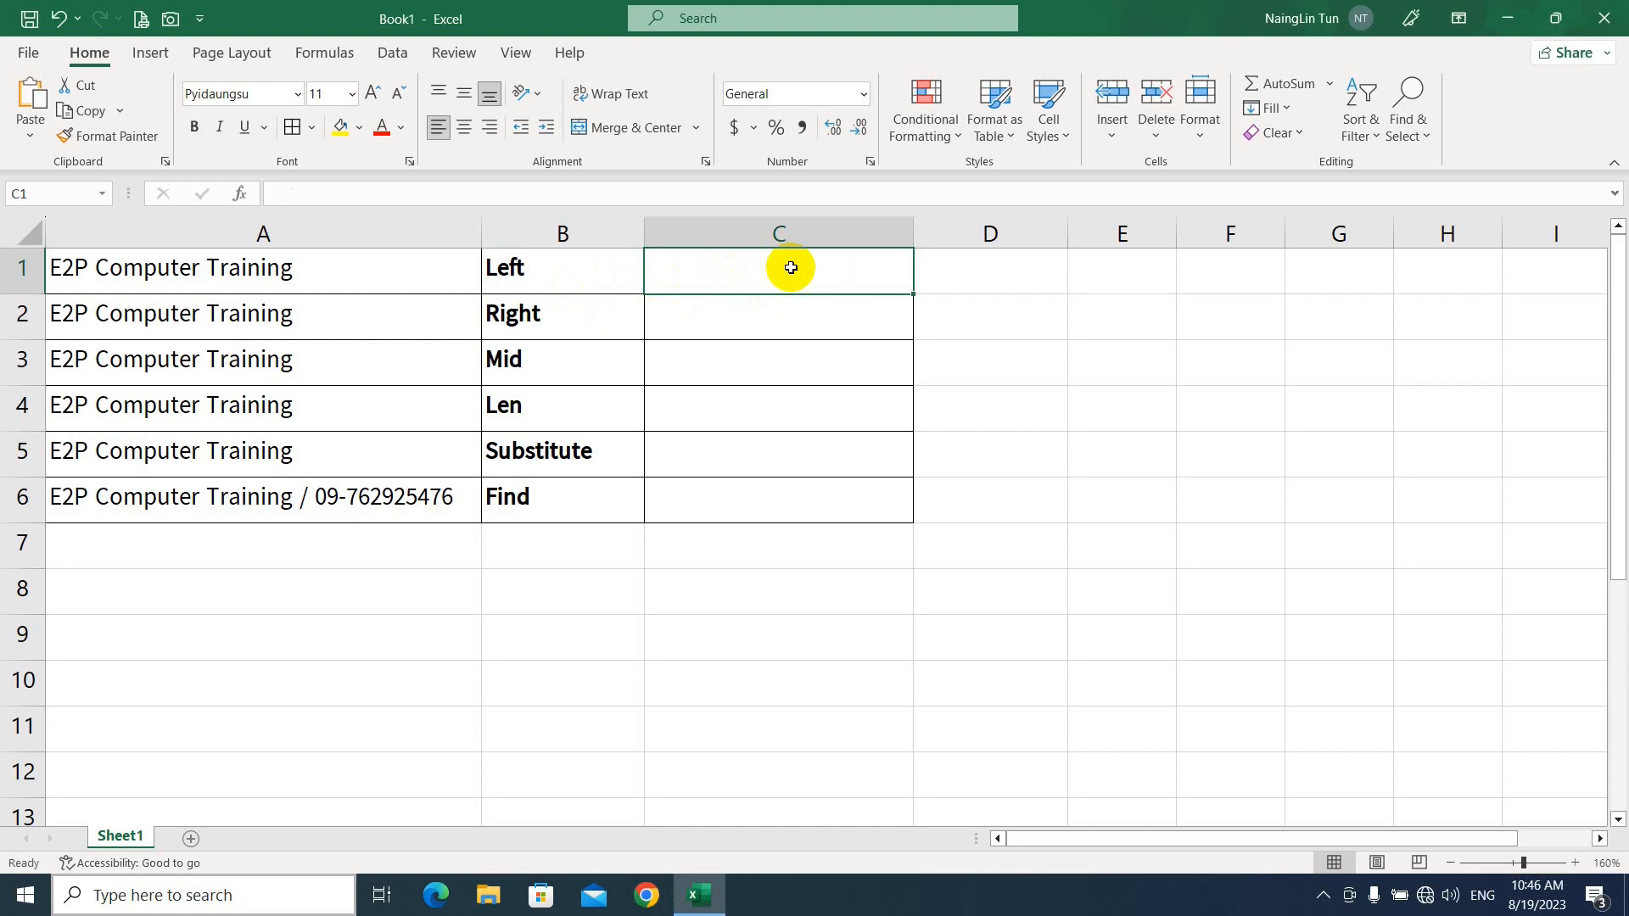
pyautogui.write('=')
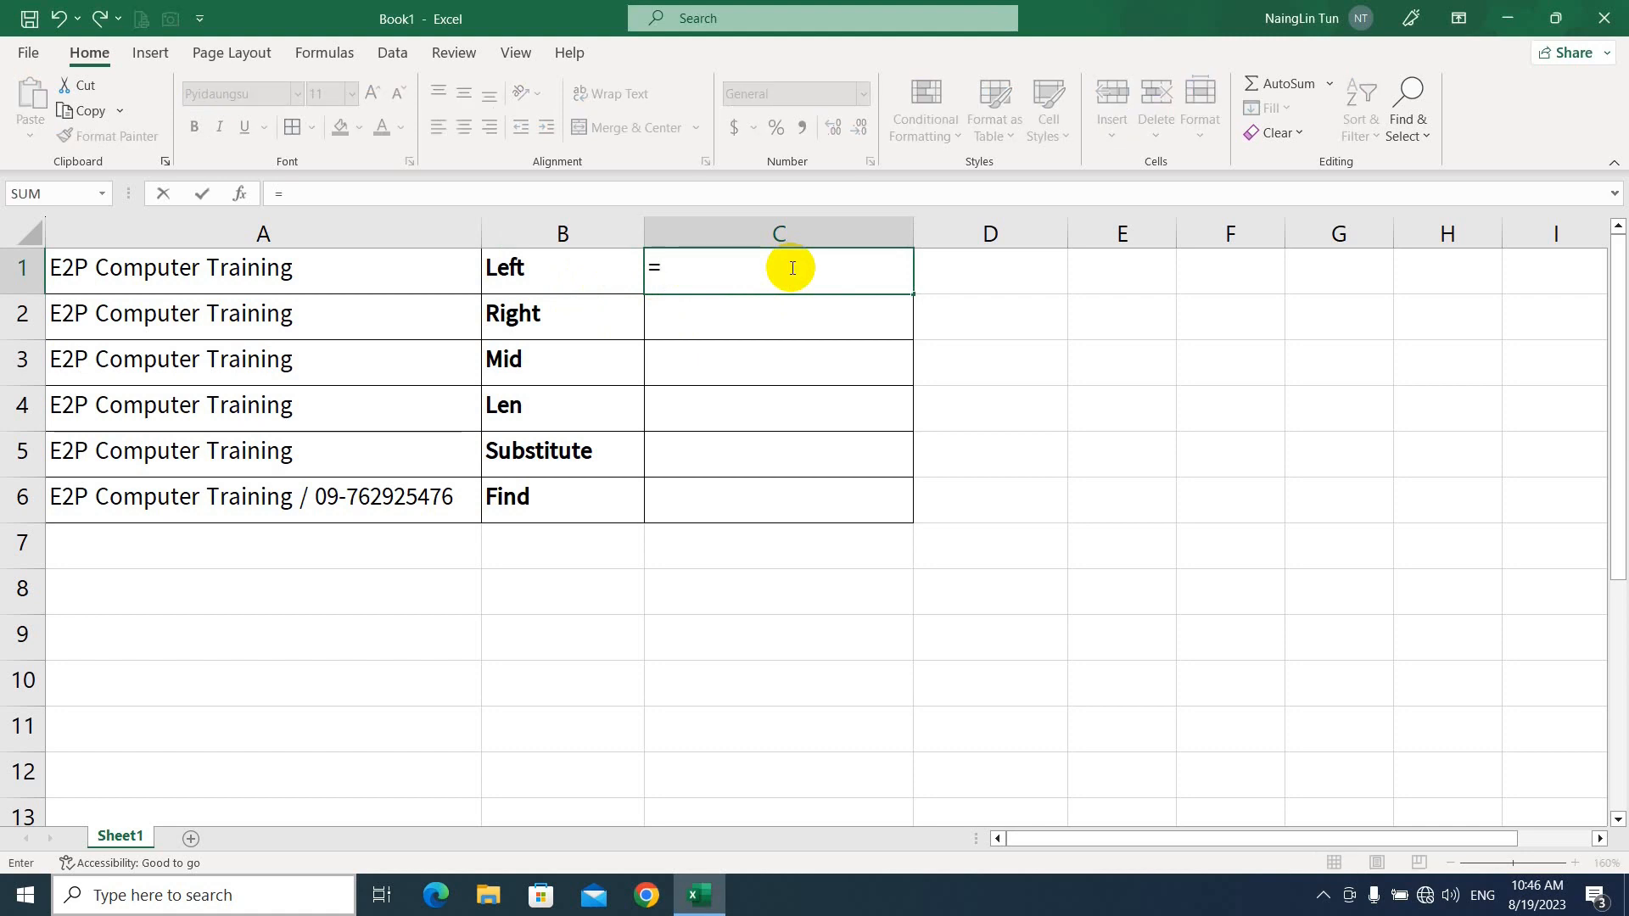
pyautogui.write('left')
pyautogui.press('Tab')
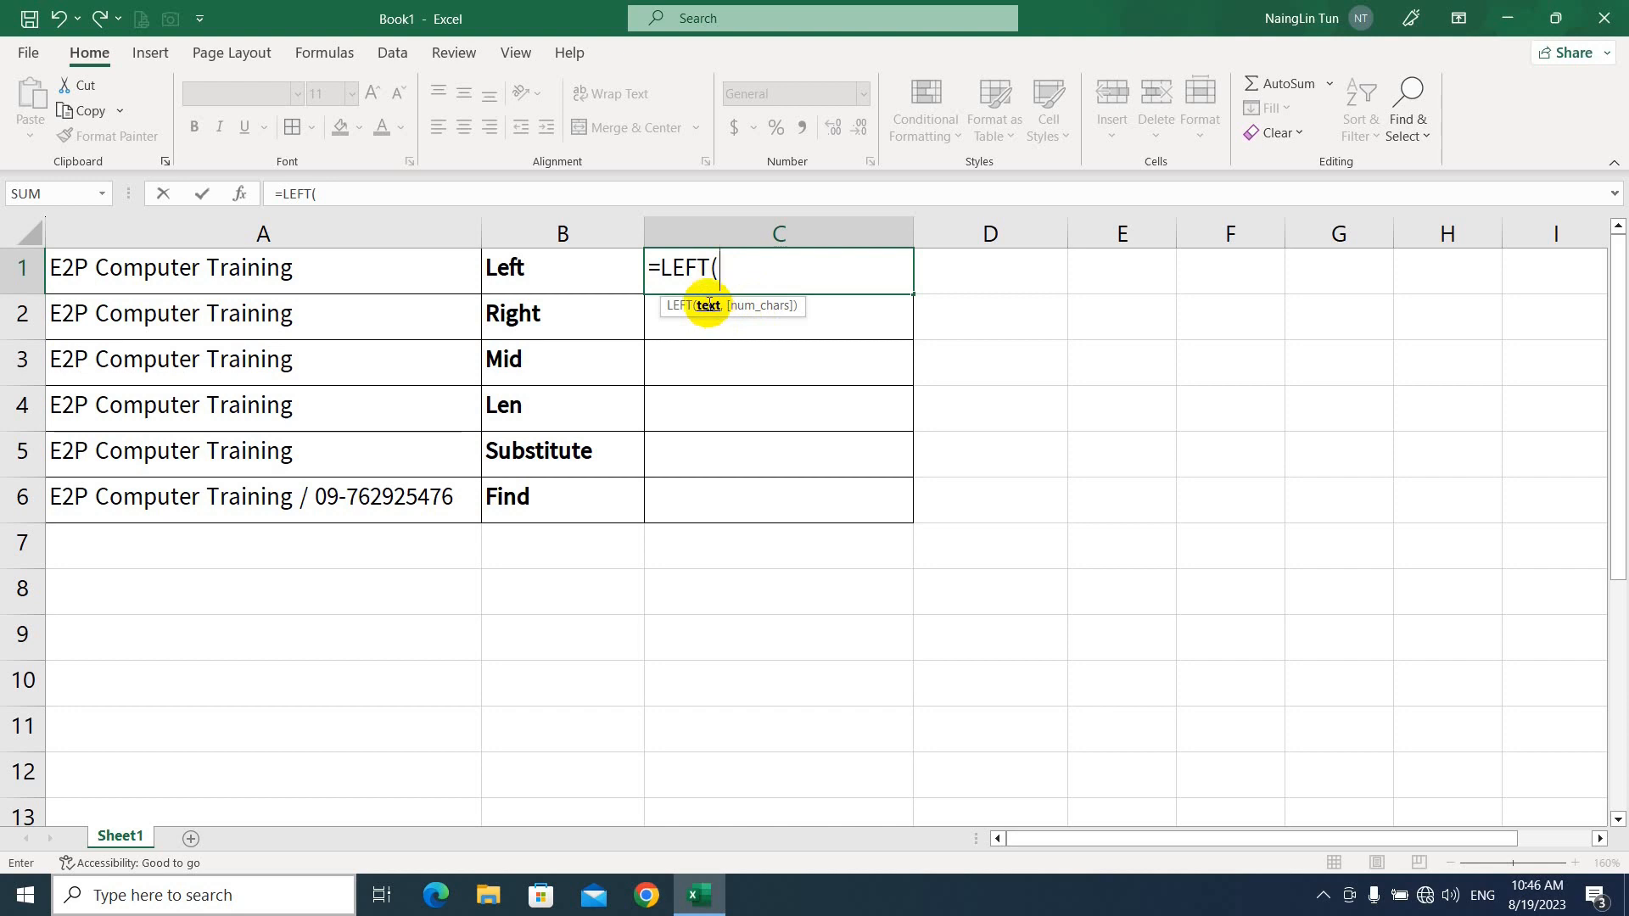
pyautogui.click(330, 274)
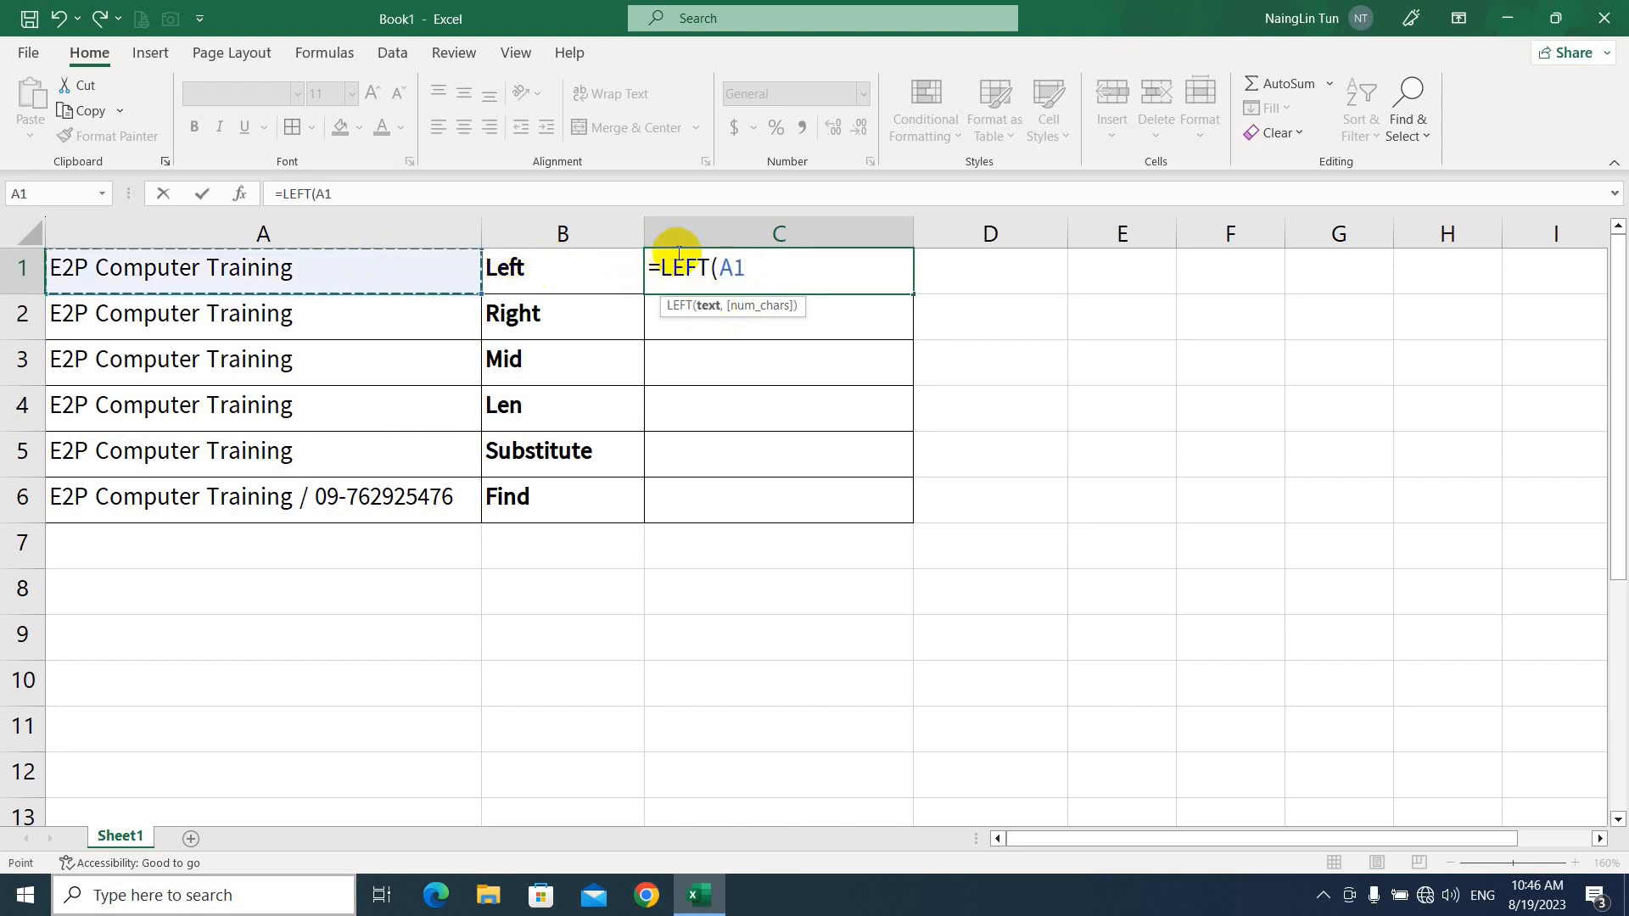
pyautogui.write(',')
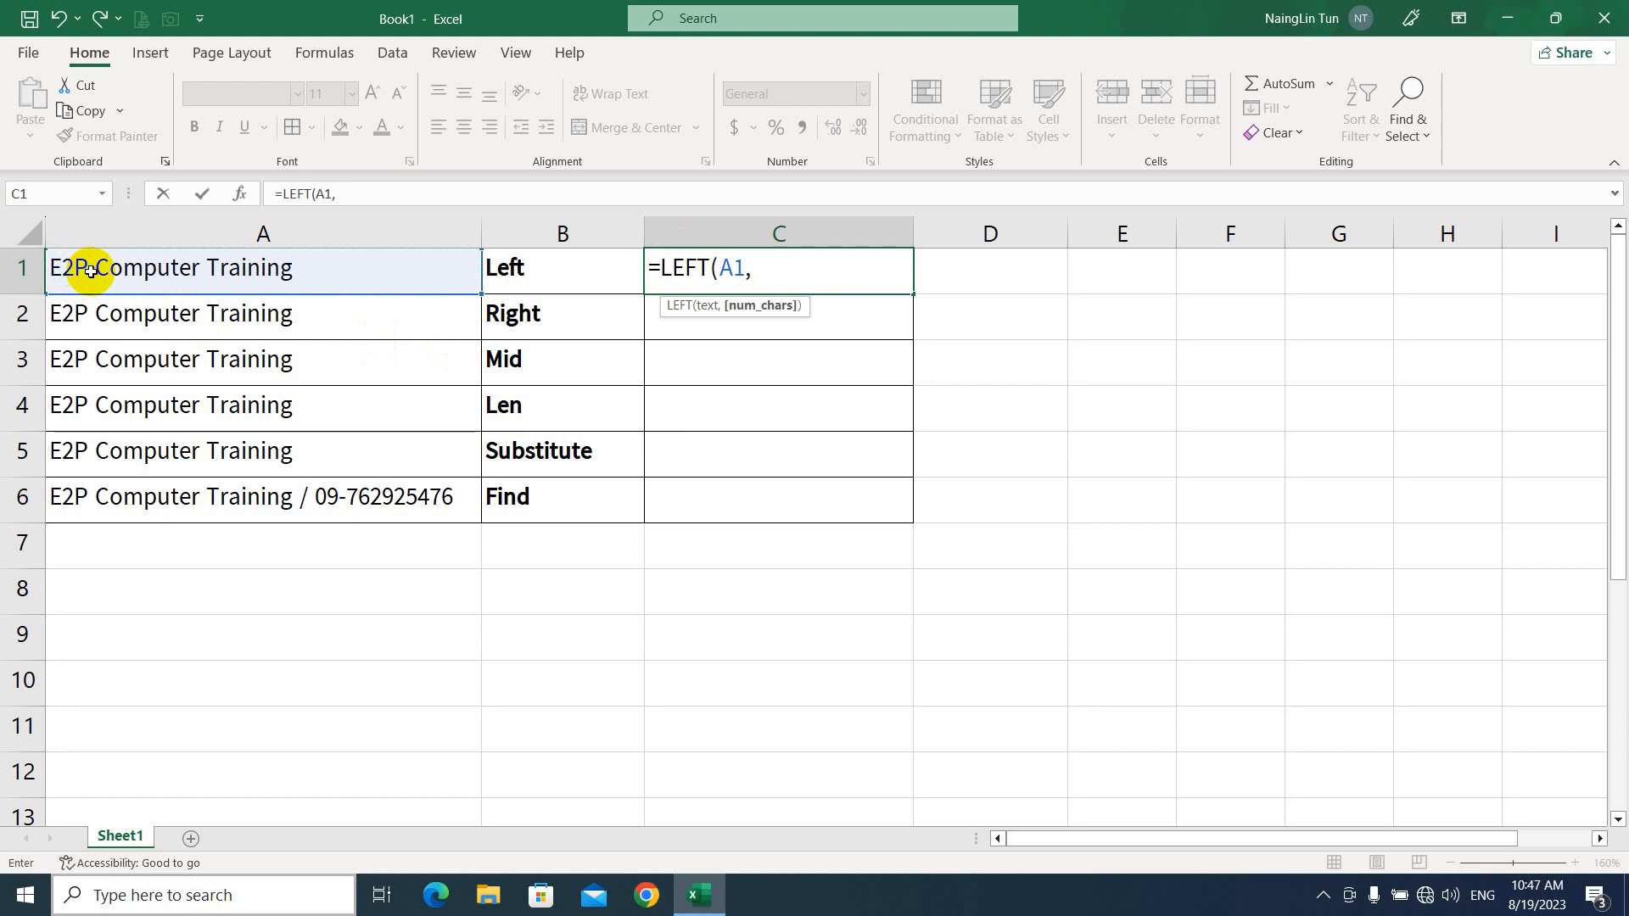
pyautogui.write('3)')
pyautogui.hotkey('ctrl', 'Return')
pyautogui.press('Return')
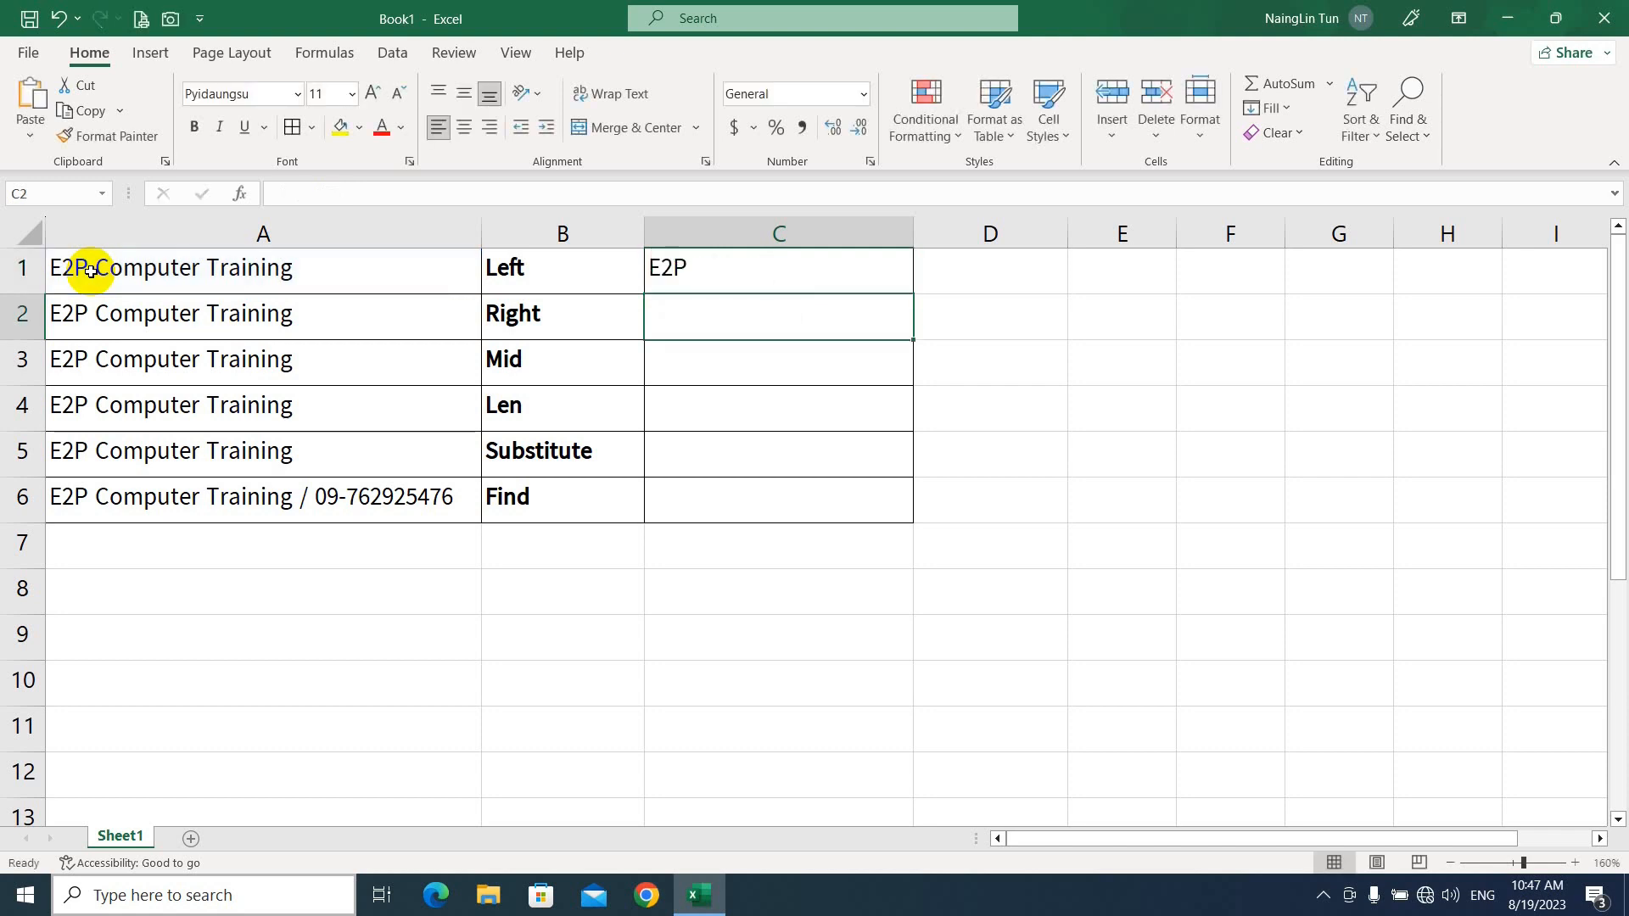
pyautogui.click(720, 269)
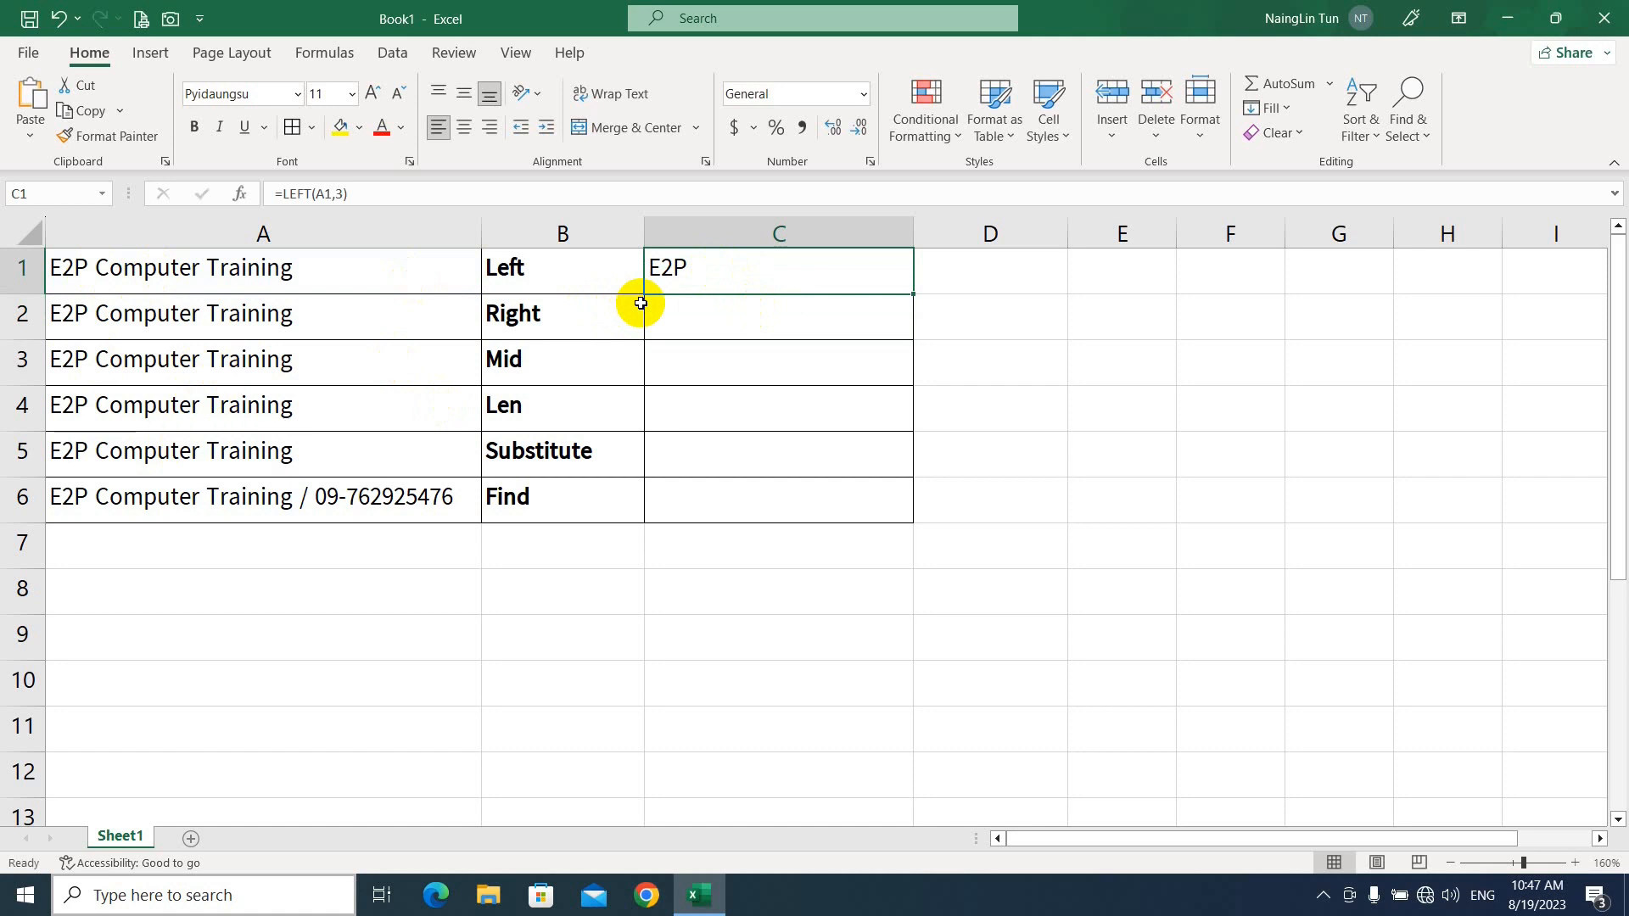
# Step: Enter the formula =RIGHT(A2,8) in cell C2 to extract the last eight characters of the text in A2
pyautogui.click(750, 315)
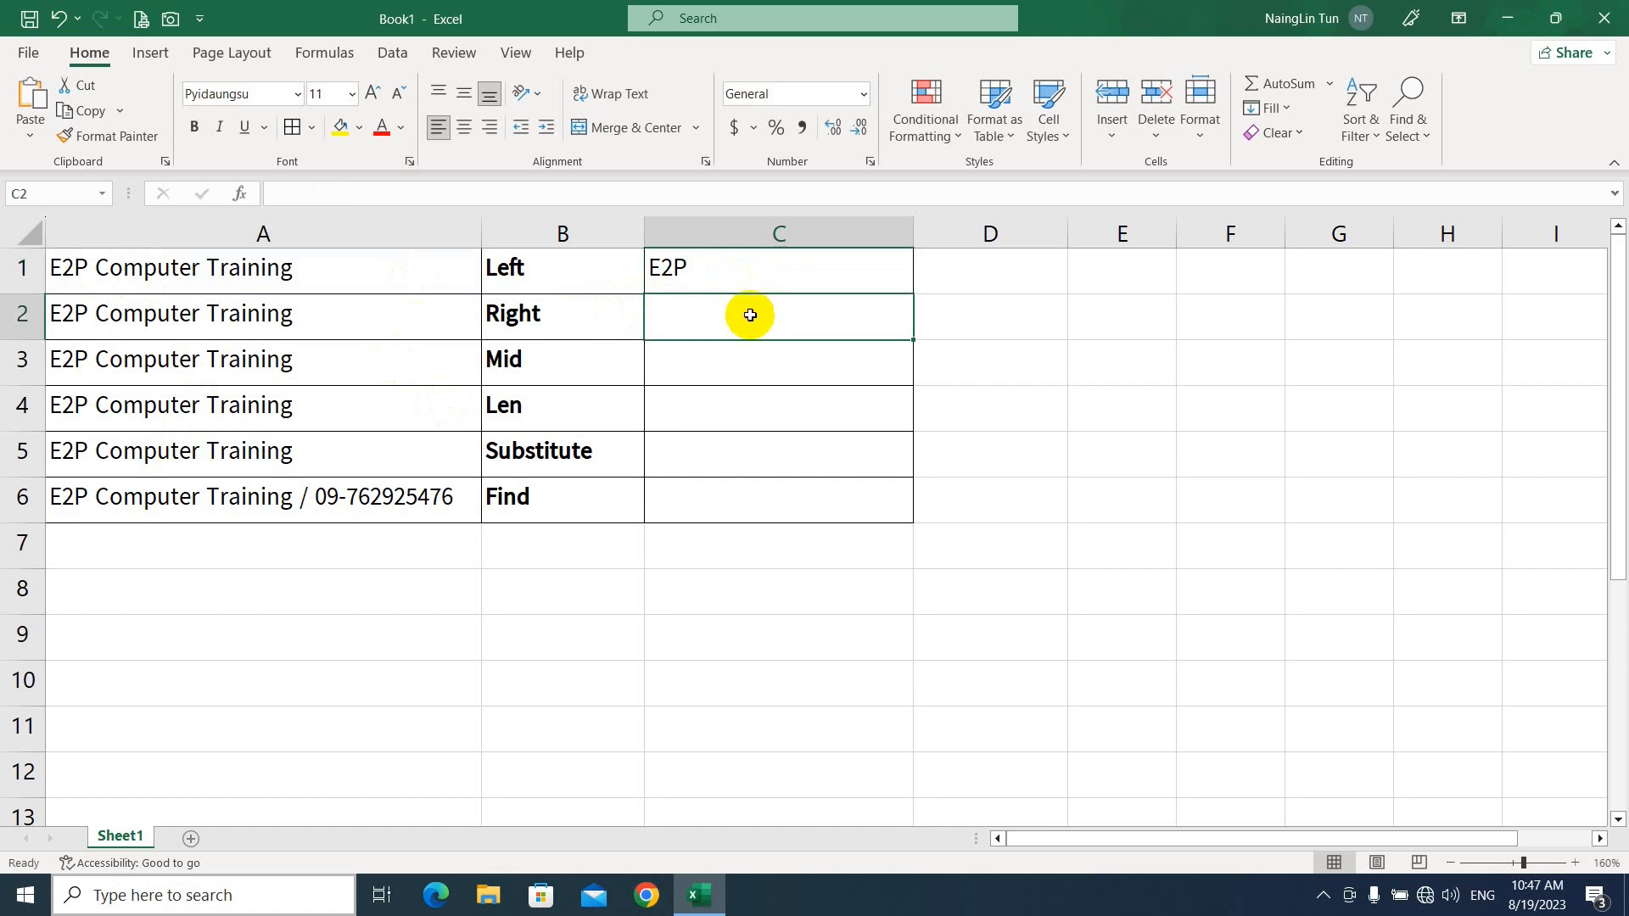
pyautogui.write('=right')
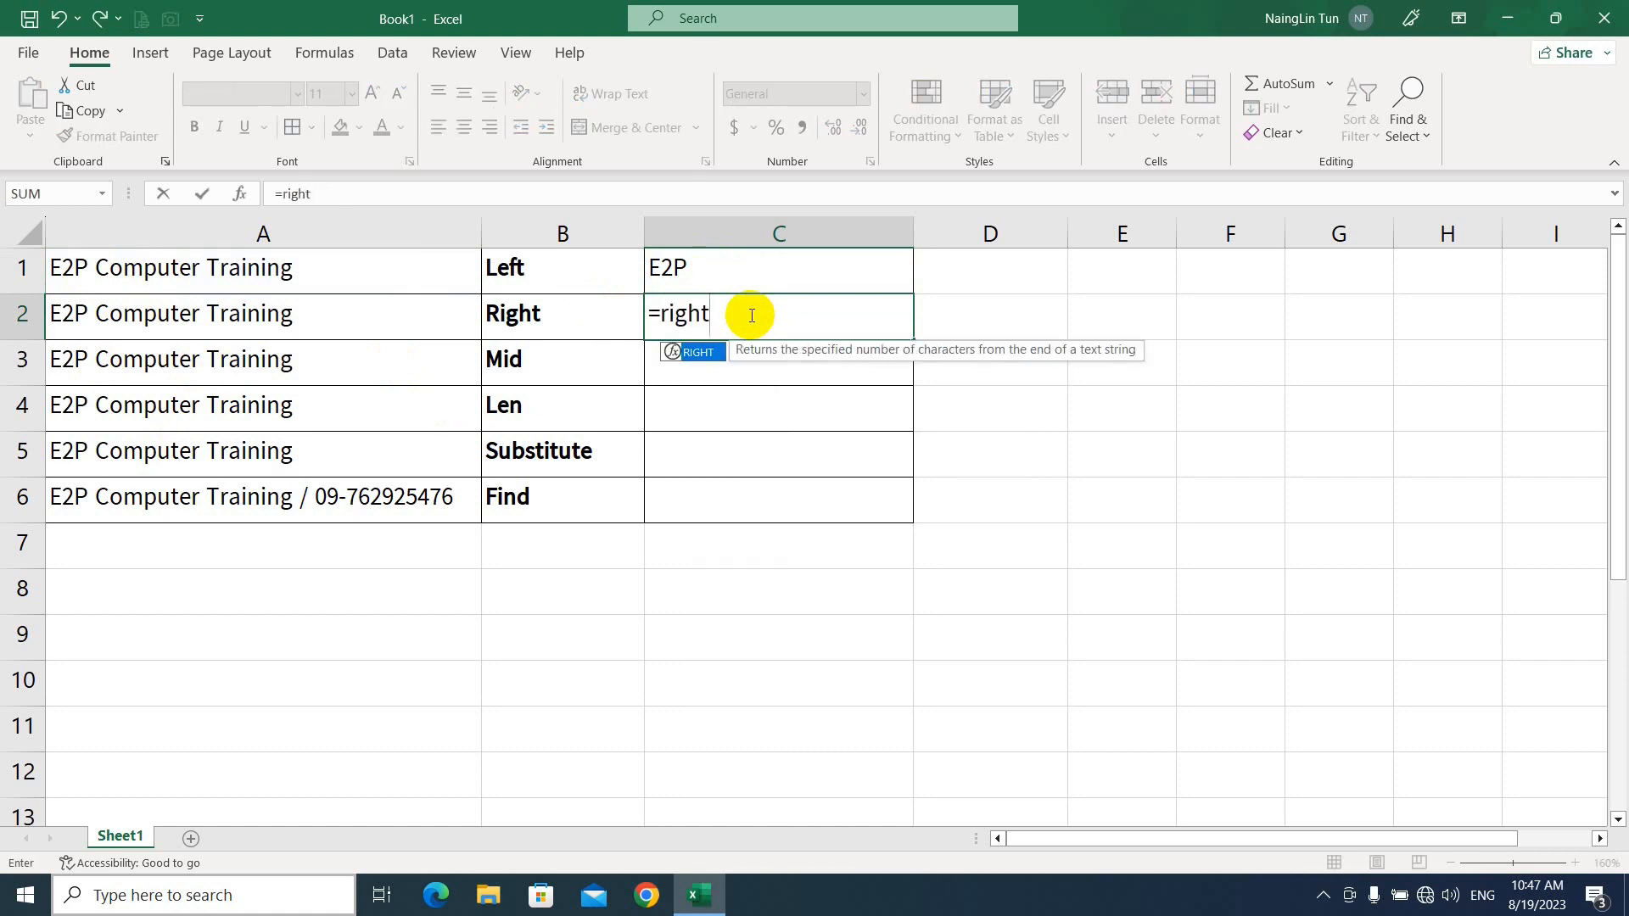
pyautogui.press('Tab')
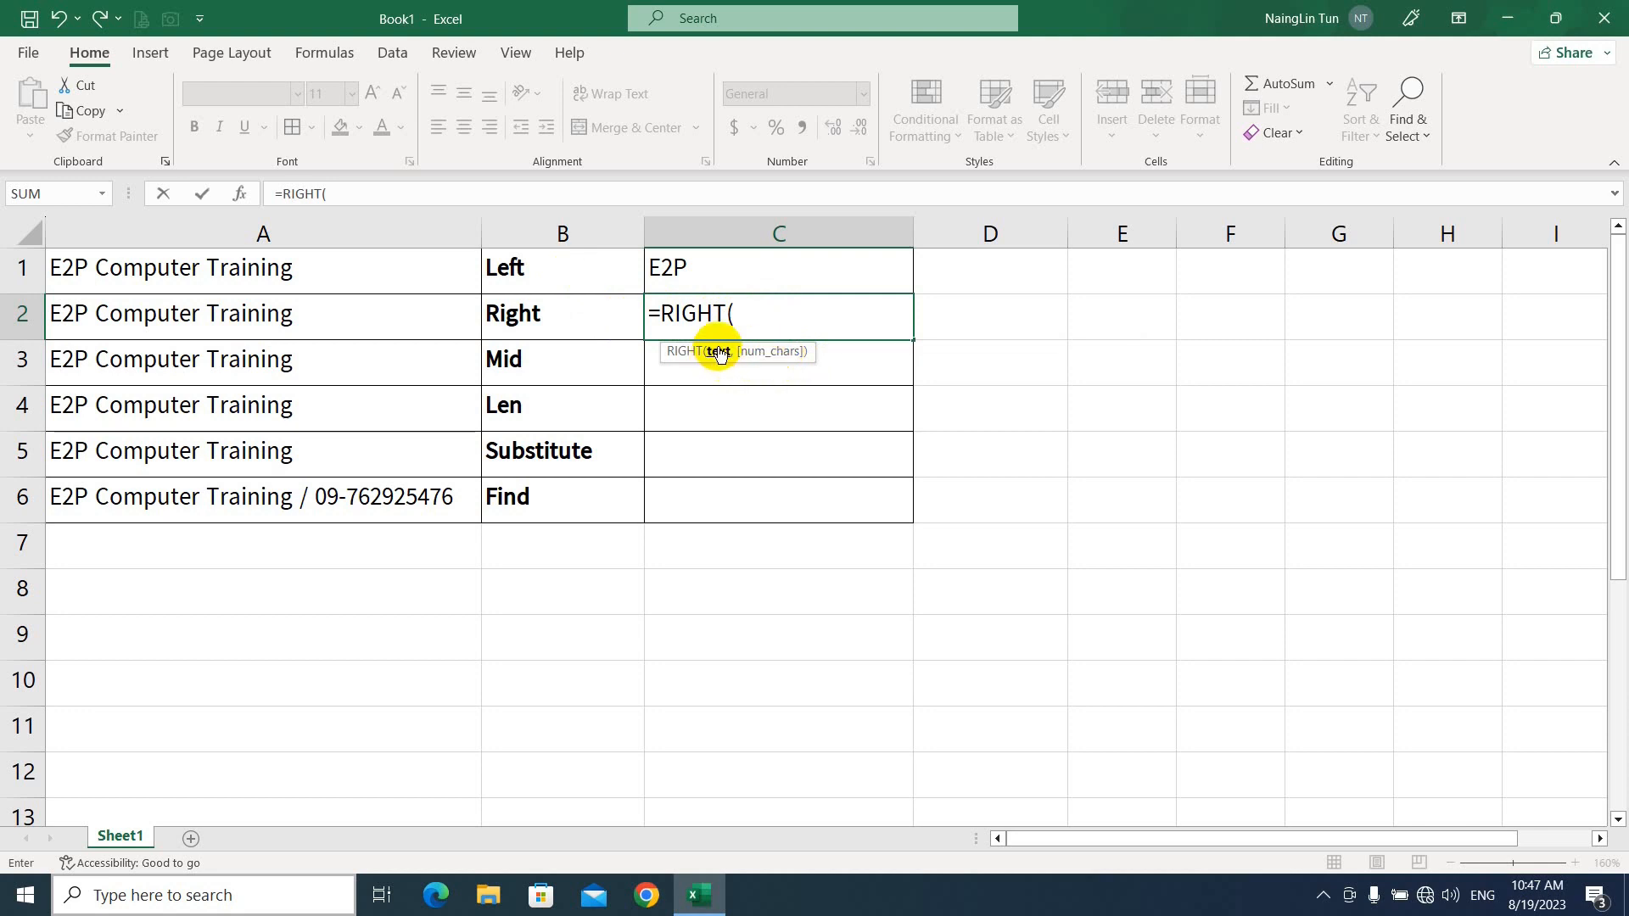
pyautogui.click(338, 314)
pyautogui.write(',')
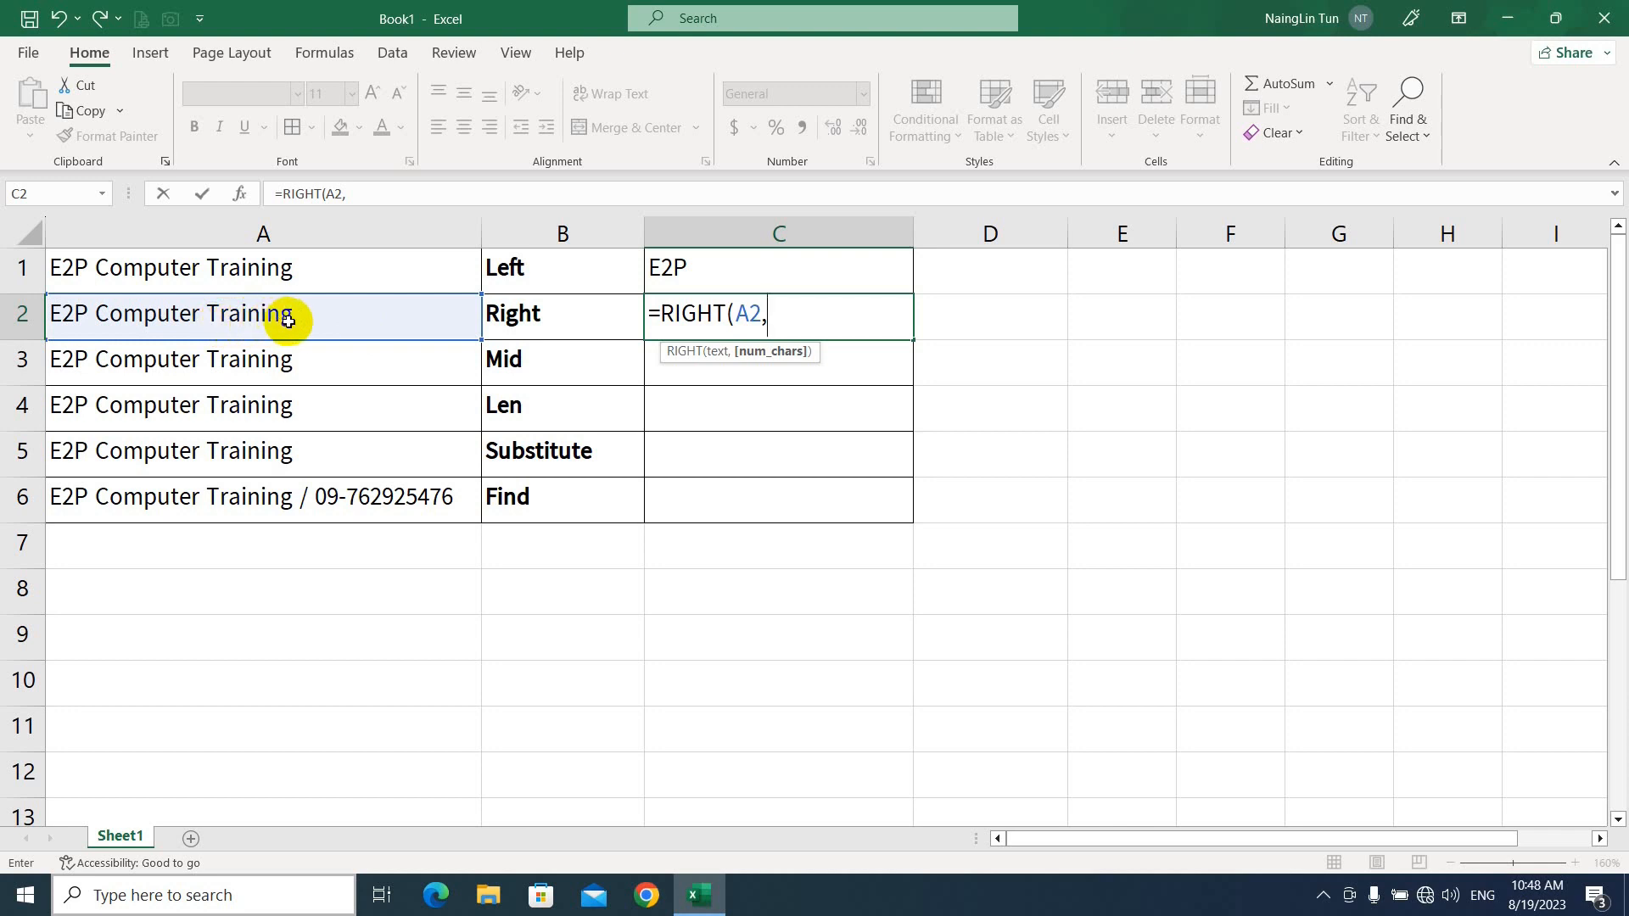
pyautogui.write('8')
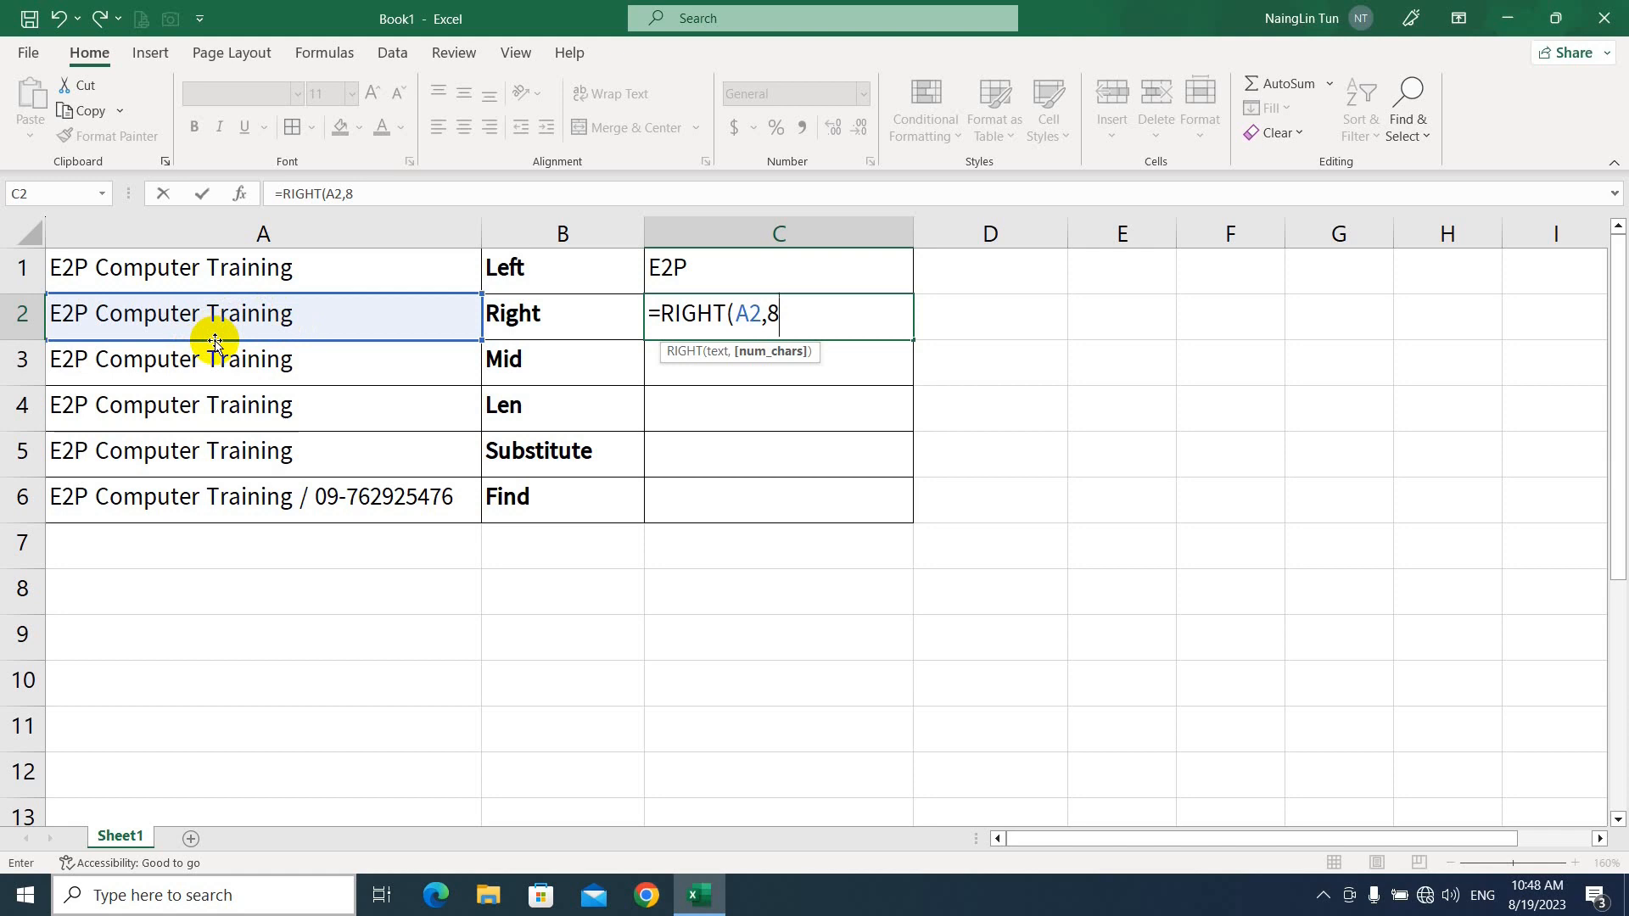
pyautogui.write(')')
pyautogui.press('Return')
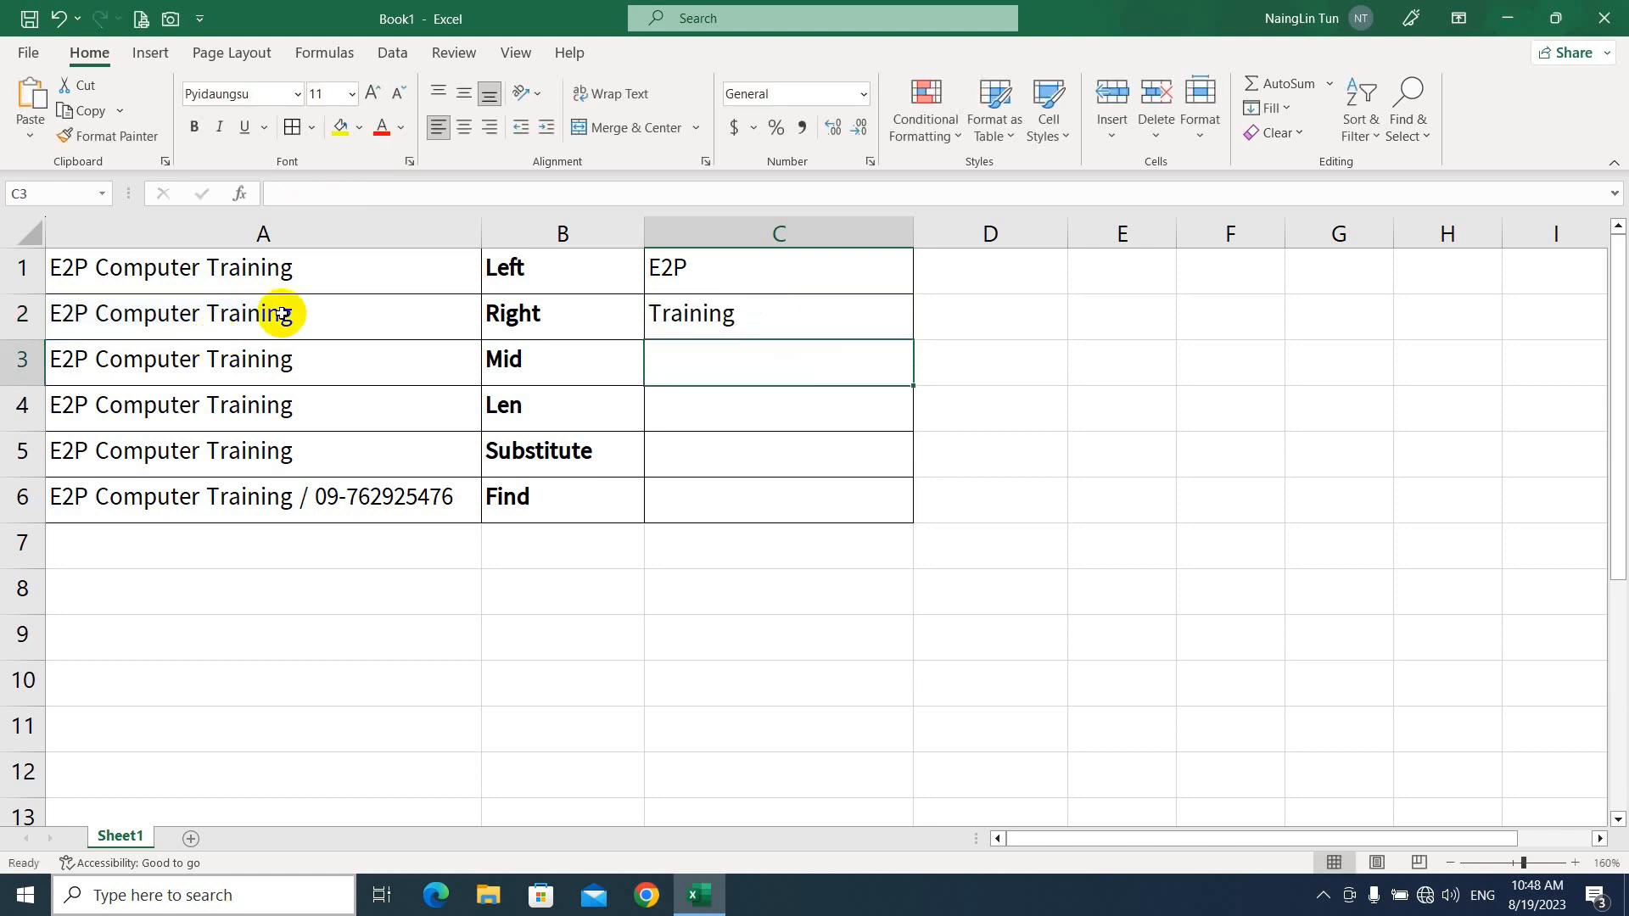
pyautogui.click(730, 317)
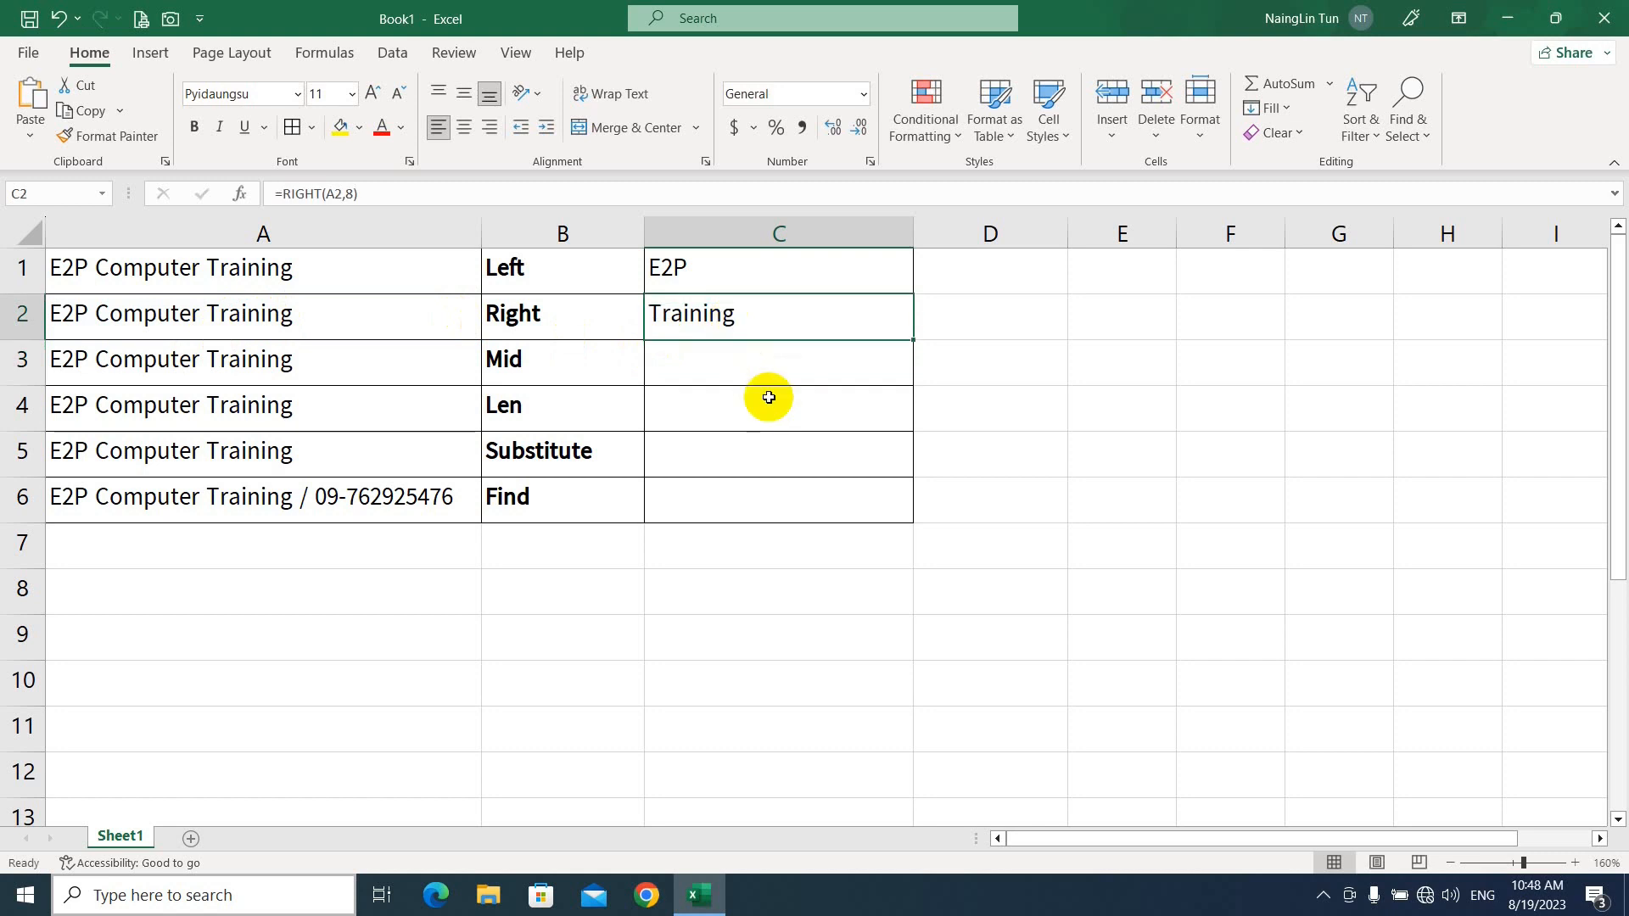
# Step: Enter the formula =MID(A3,5,8) in cell C3 to extract eight characters of A3 starting from the fifth
pyautogui.click(738, 369)
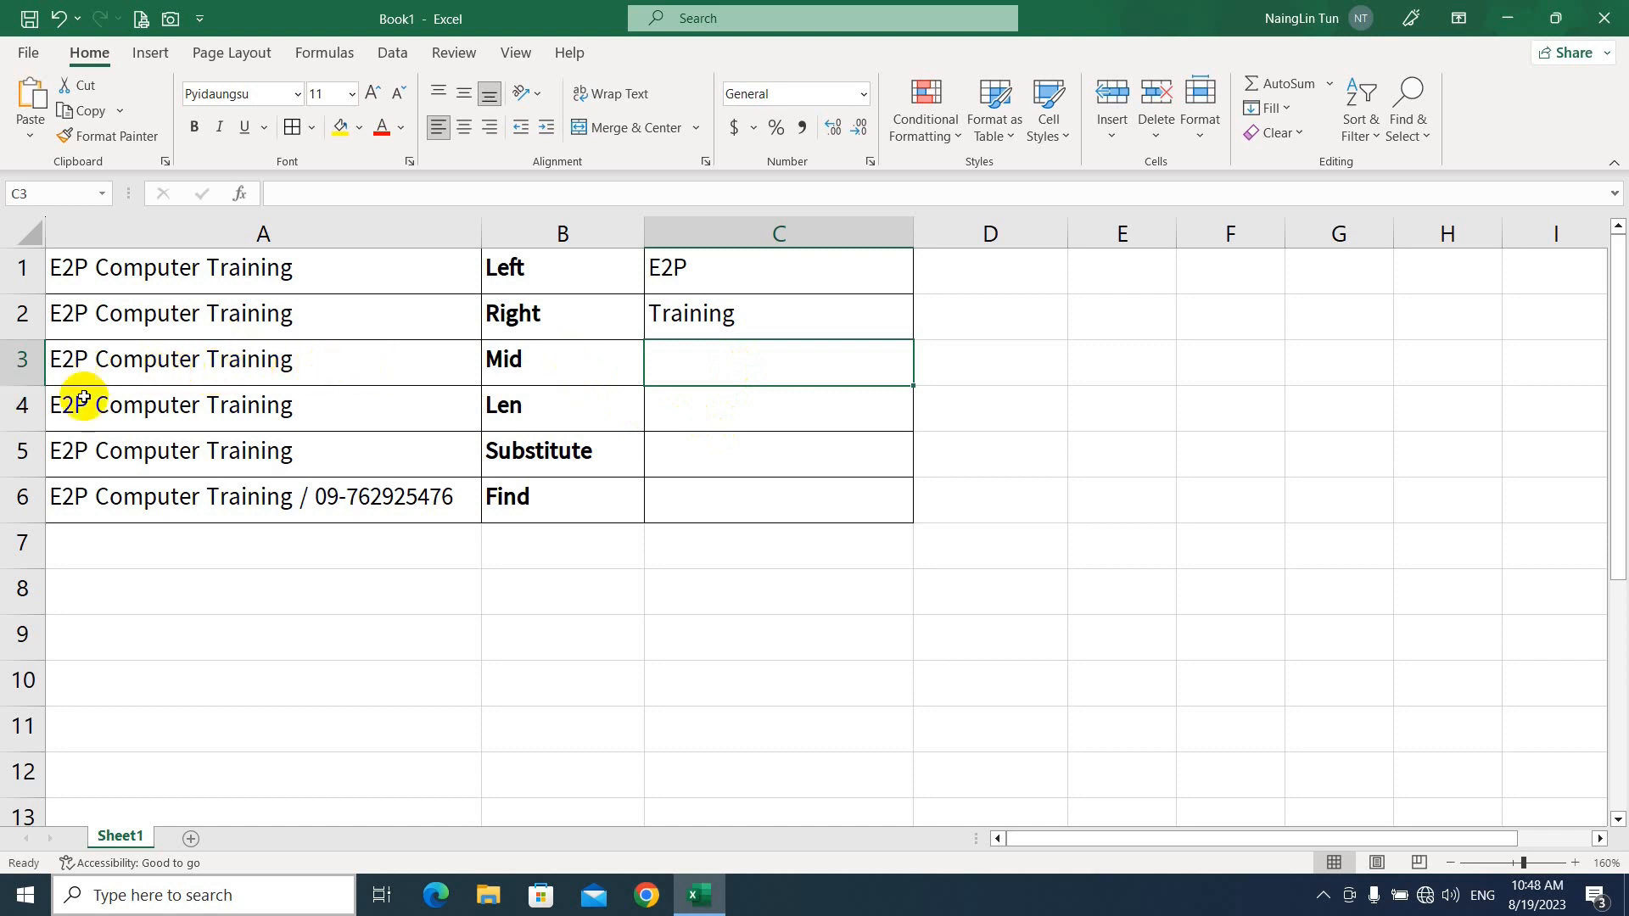
pyautogui.click(161, 365)
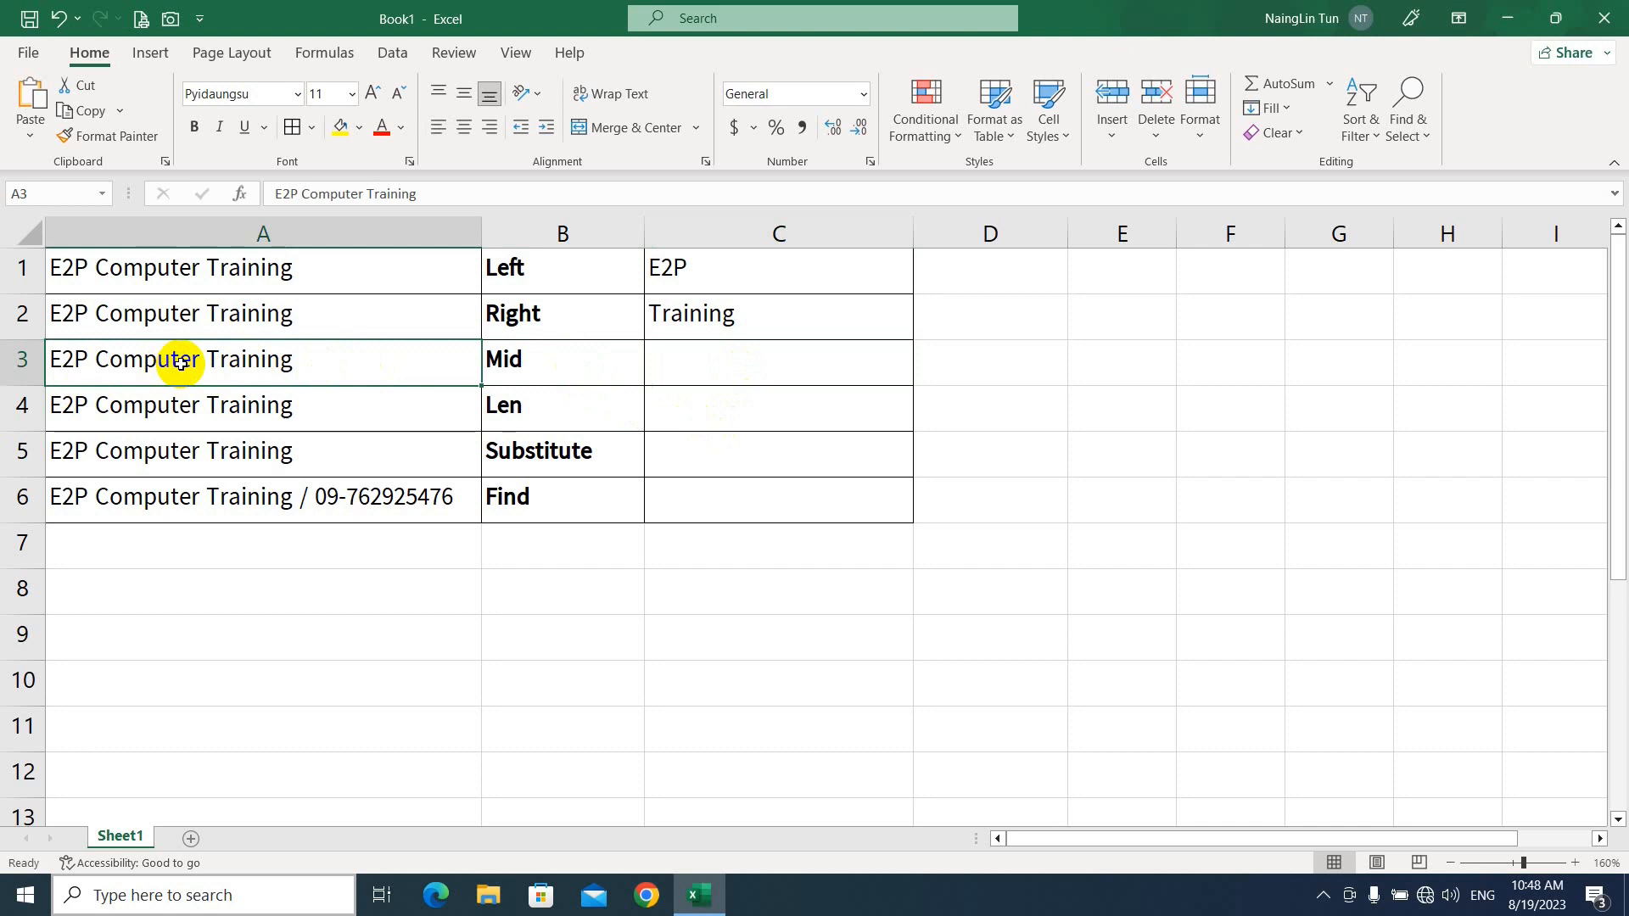
pyautogui.click(538, 362)
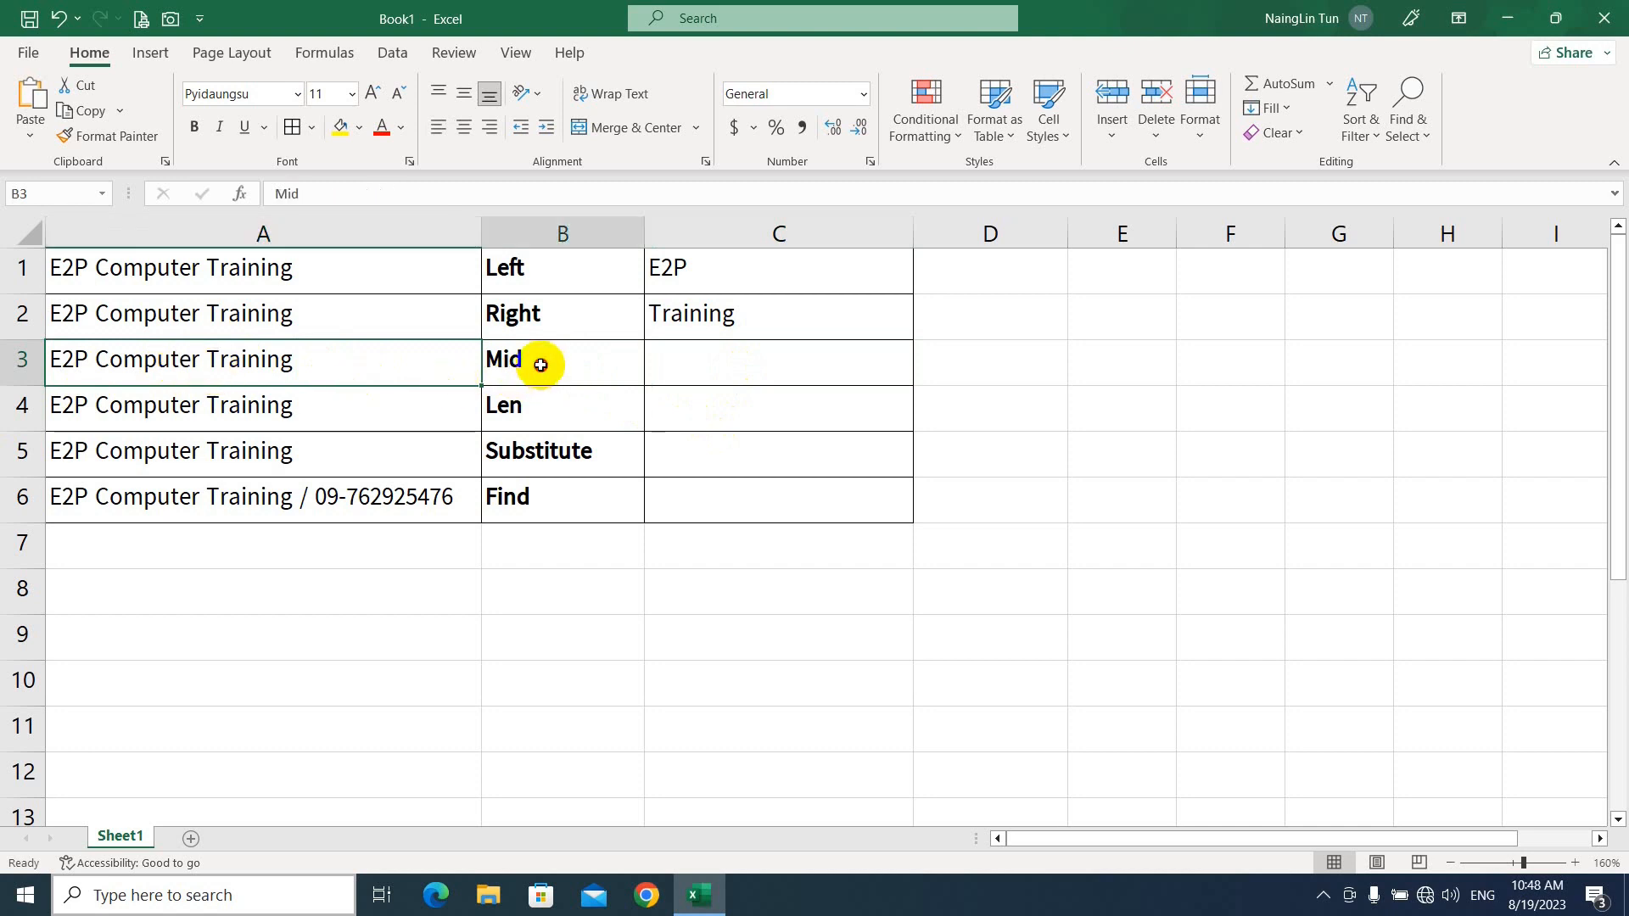
pyautogui.click(716, 360)
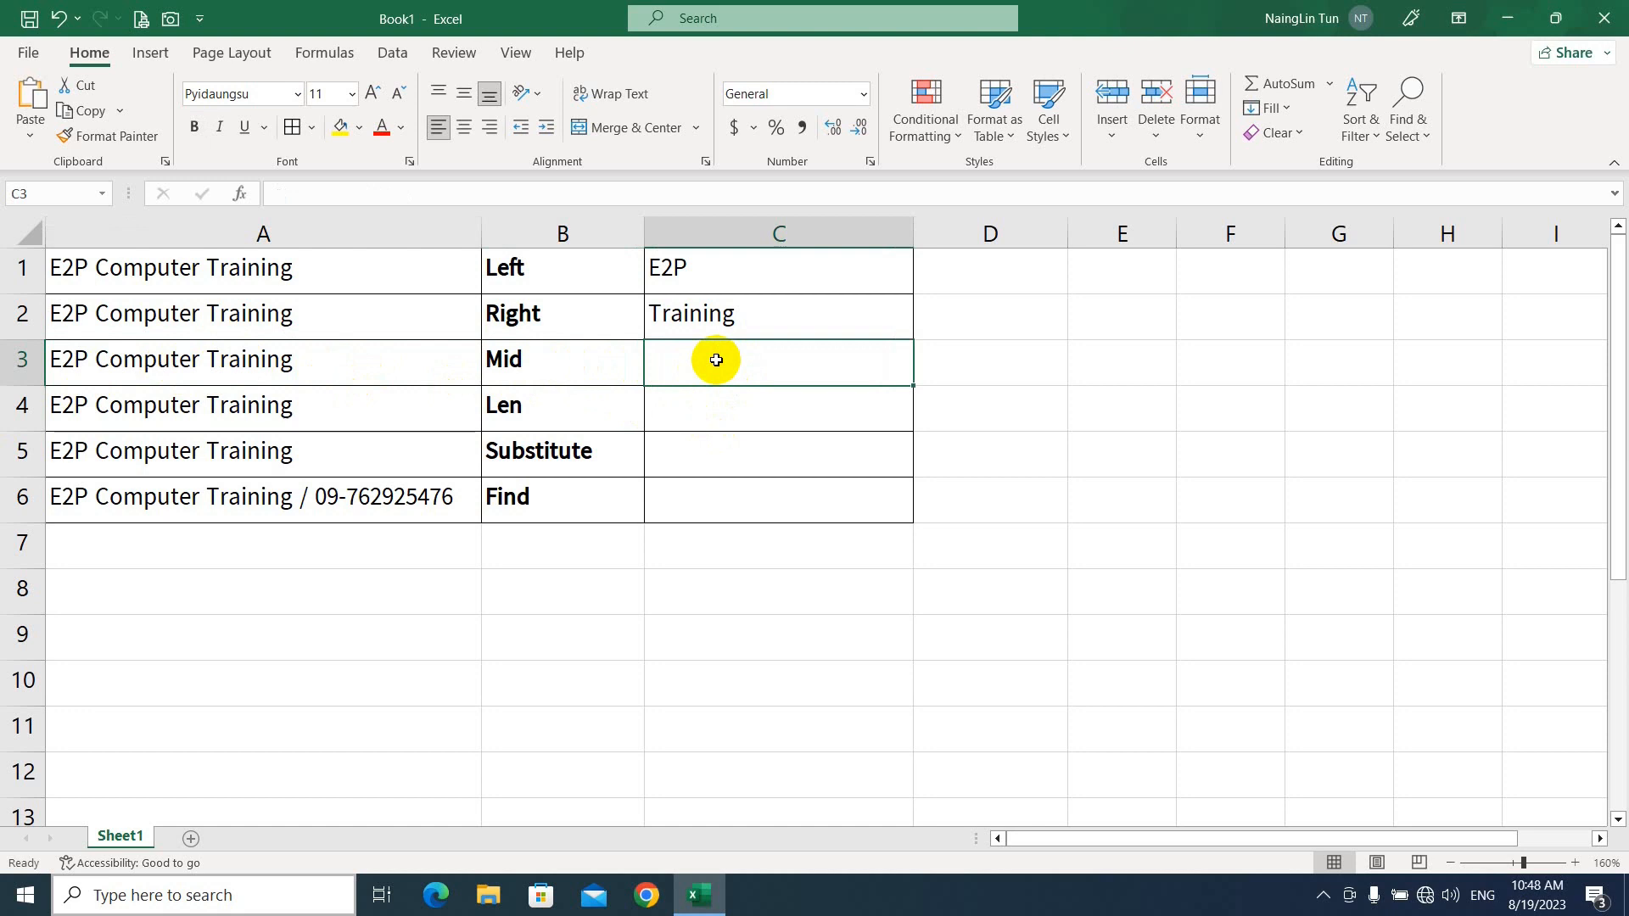
pyautogui.write('=mid')
pyautogui.press('Tab')
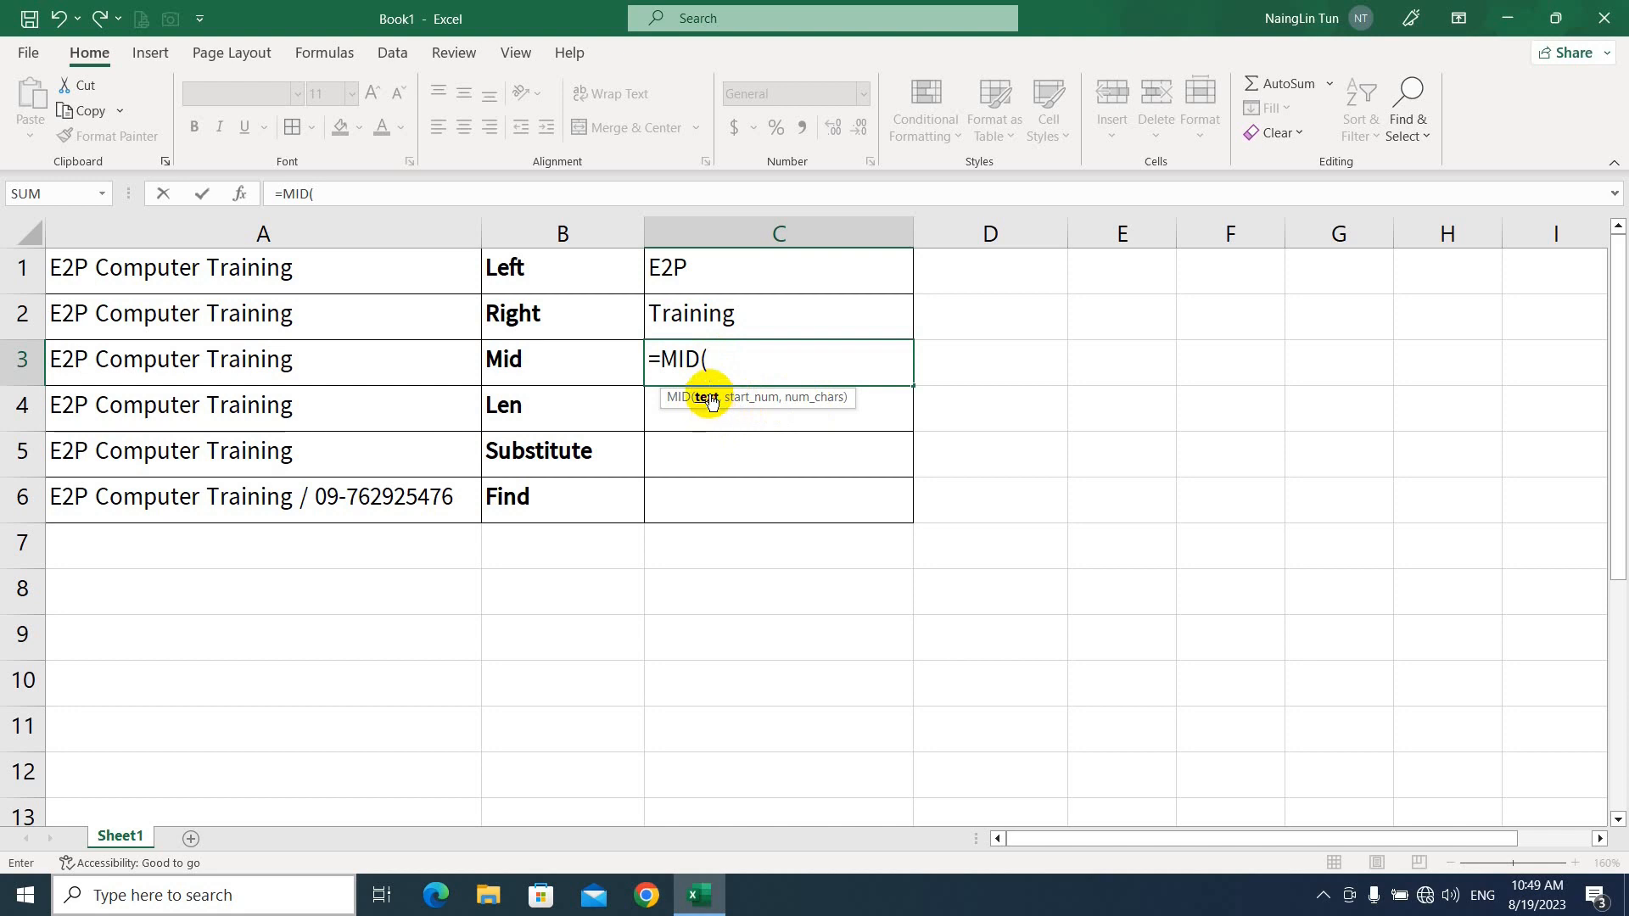
pyautogui.click(338, 363)
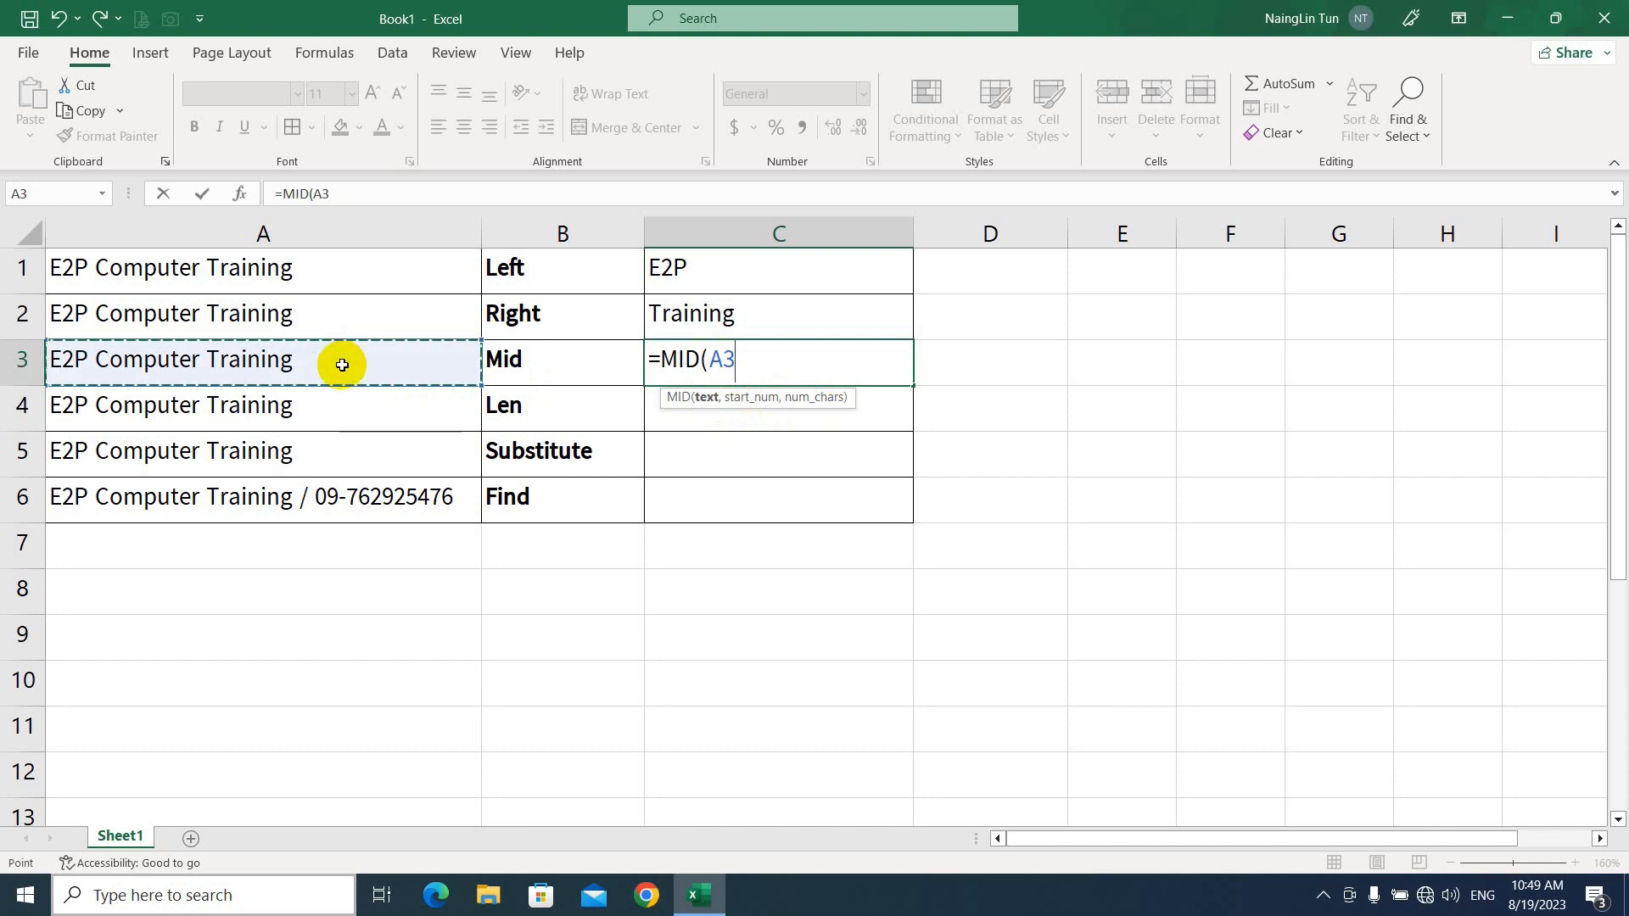
pyautogui.write(',5')
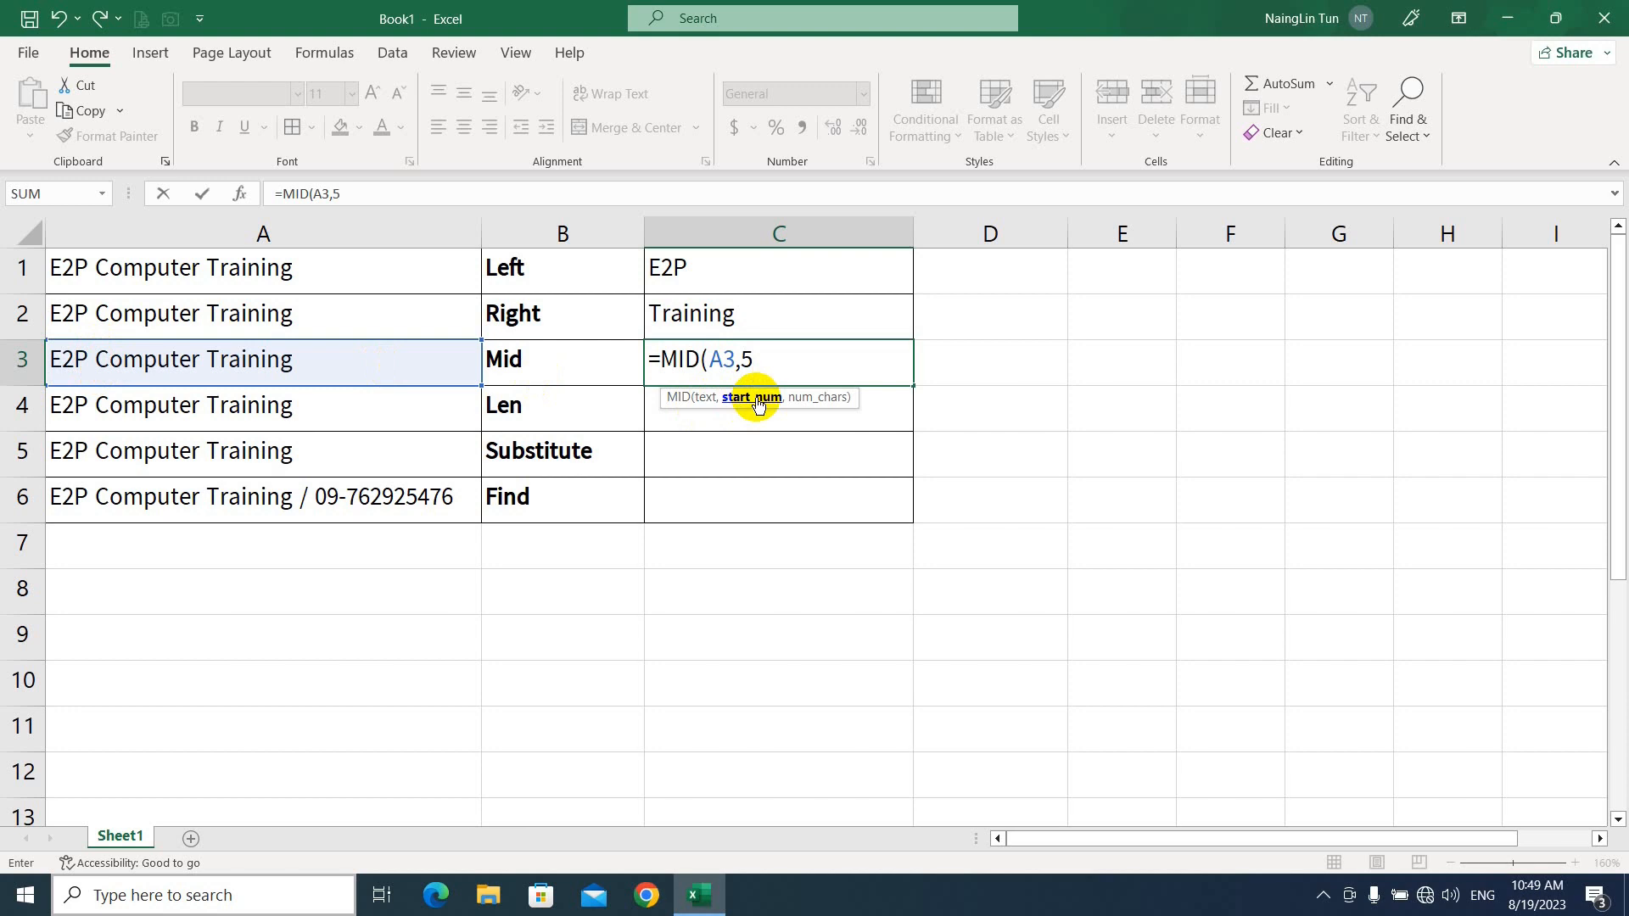
pyautogui.write(',')
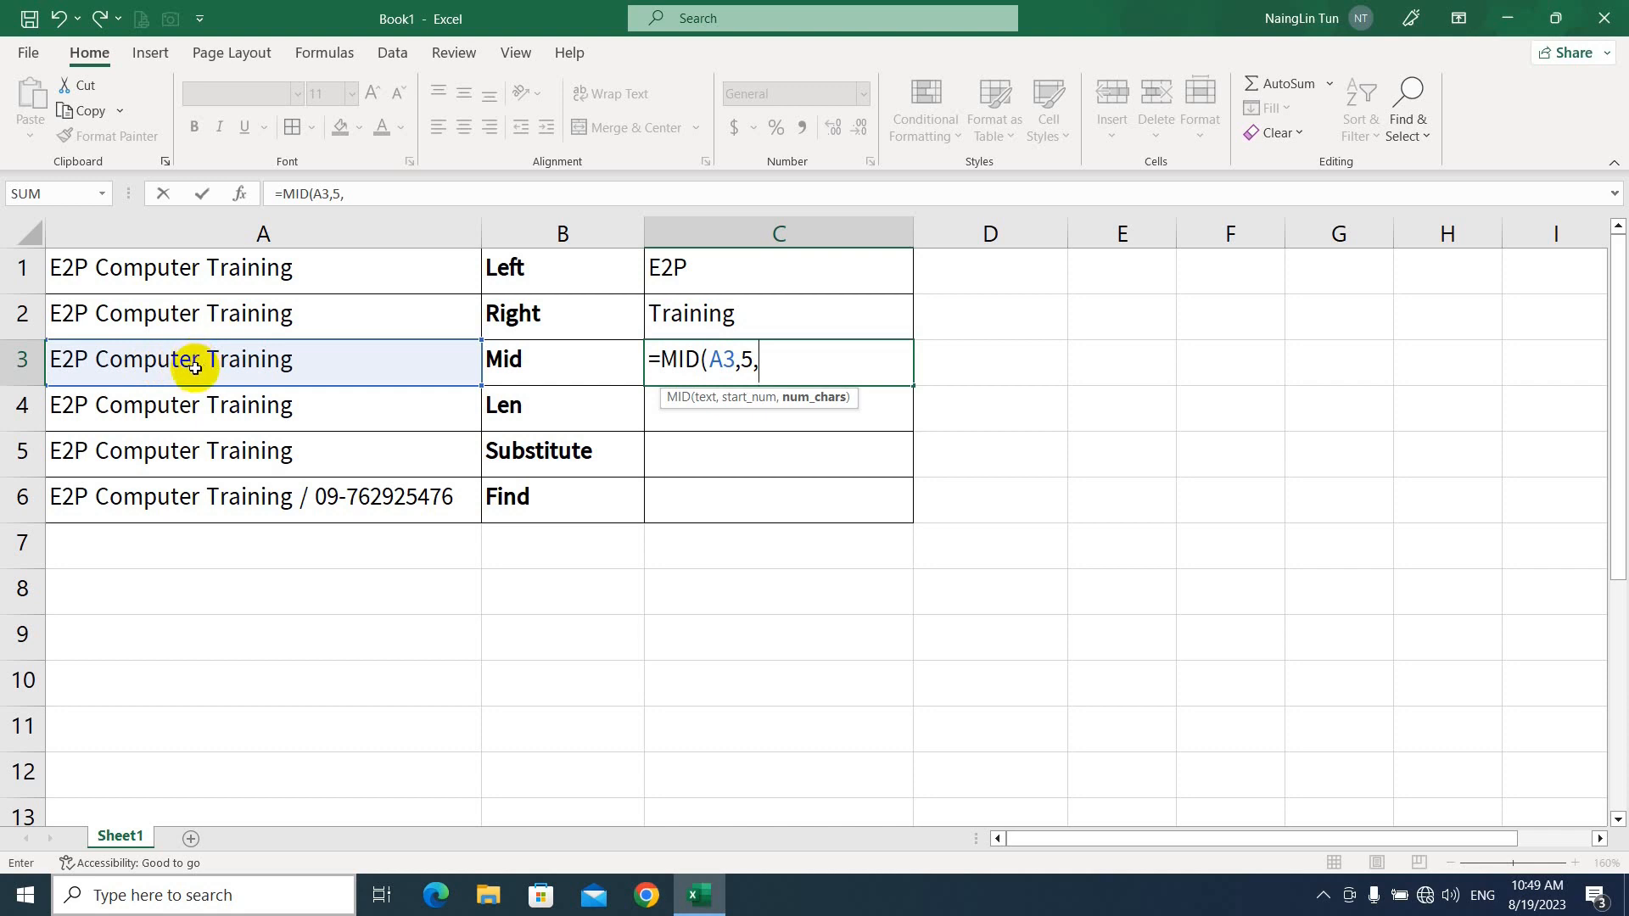
pyautogui.write('8)')
pyautogui.press('Return')
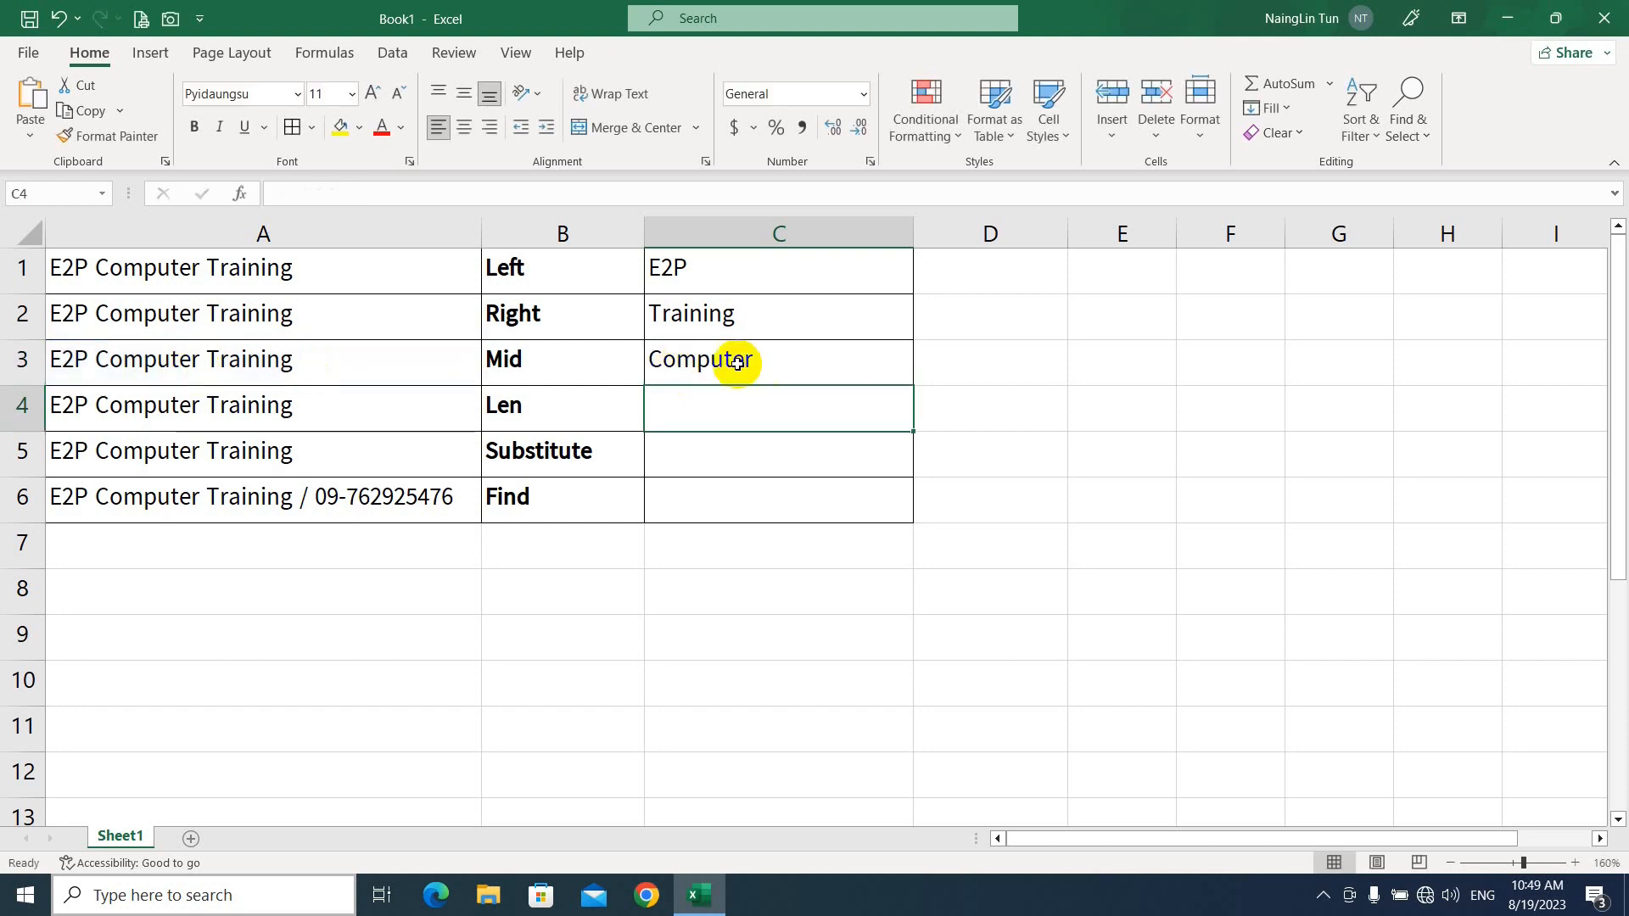
pyautogui.click(554, 362)
pyautogui.click(693, 360)
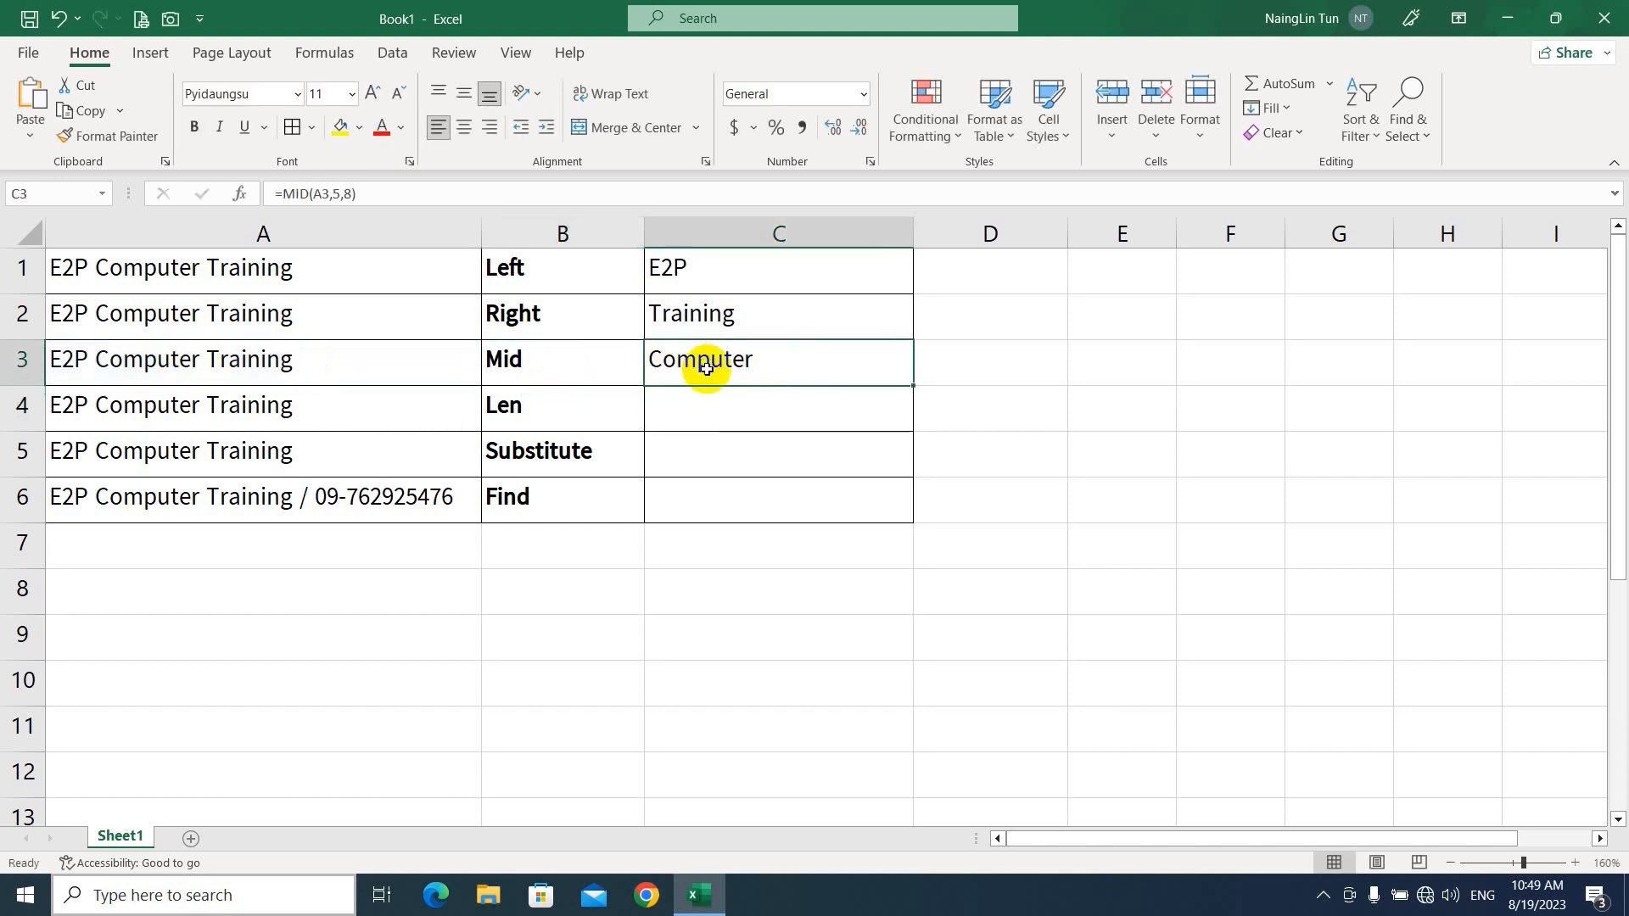
pyautogui.click(168, 361)
pyautogui.click(739, 358)
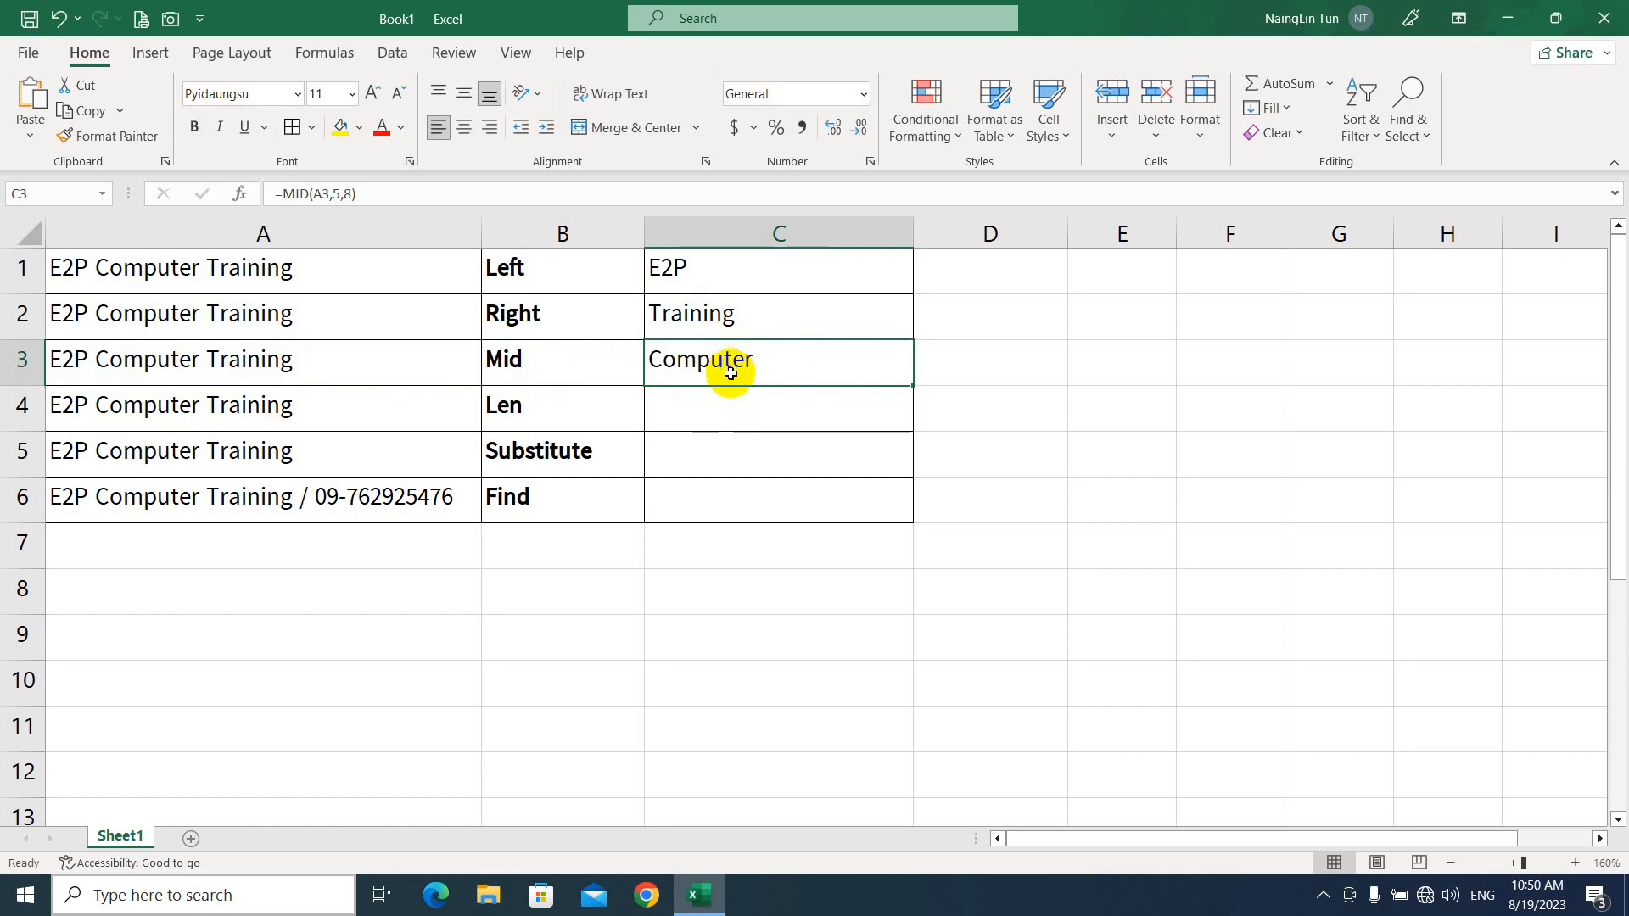
# Step: Enter the formula =LEN(A4) in cell C4 to count the characters of the text in A4
pyautogui.click(717, 410)
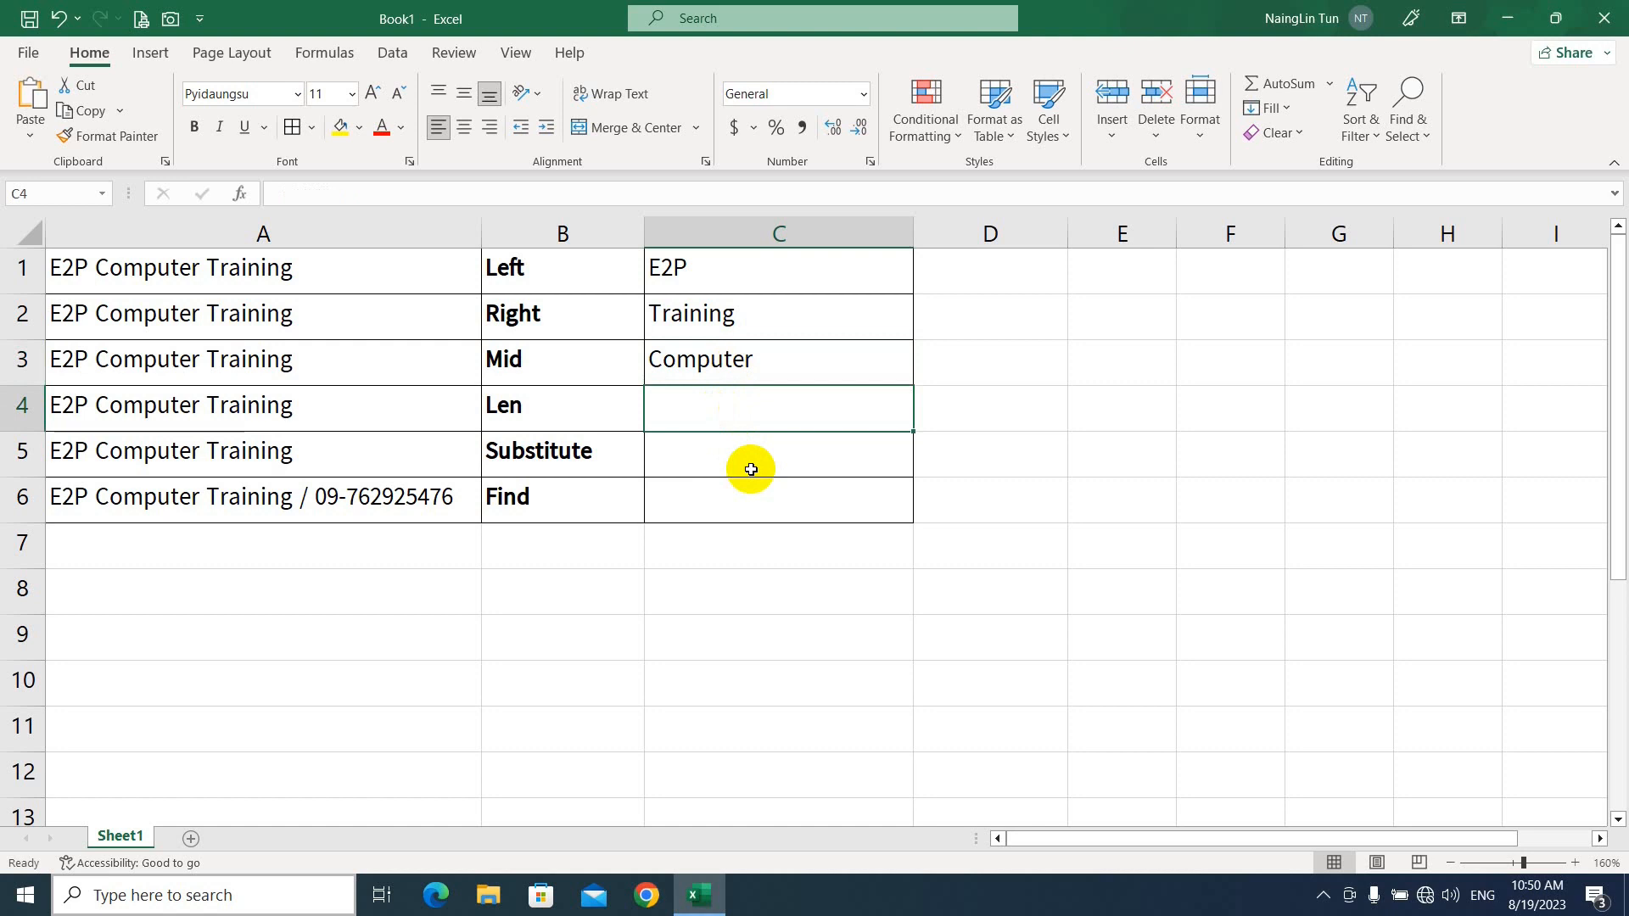
pyautogui.write('=le')
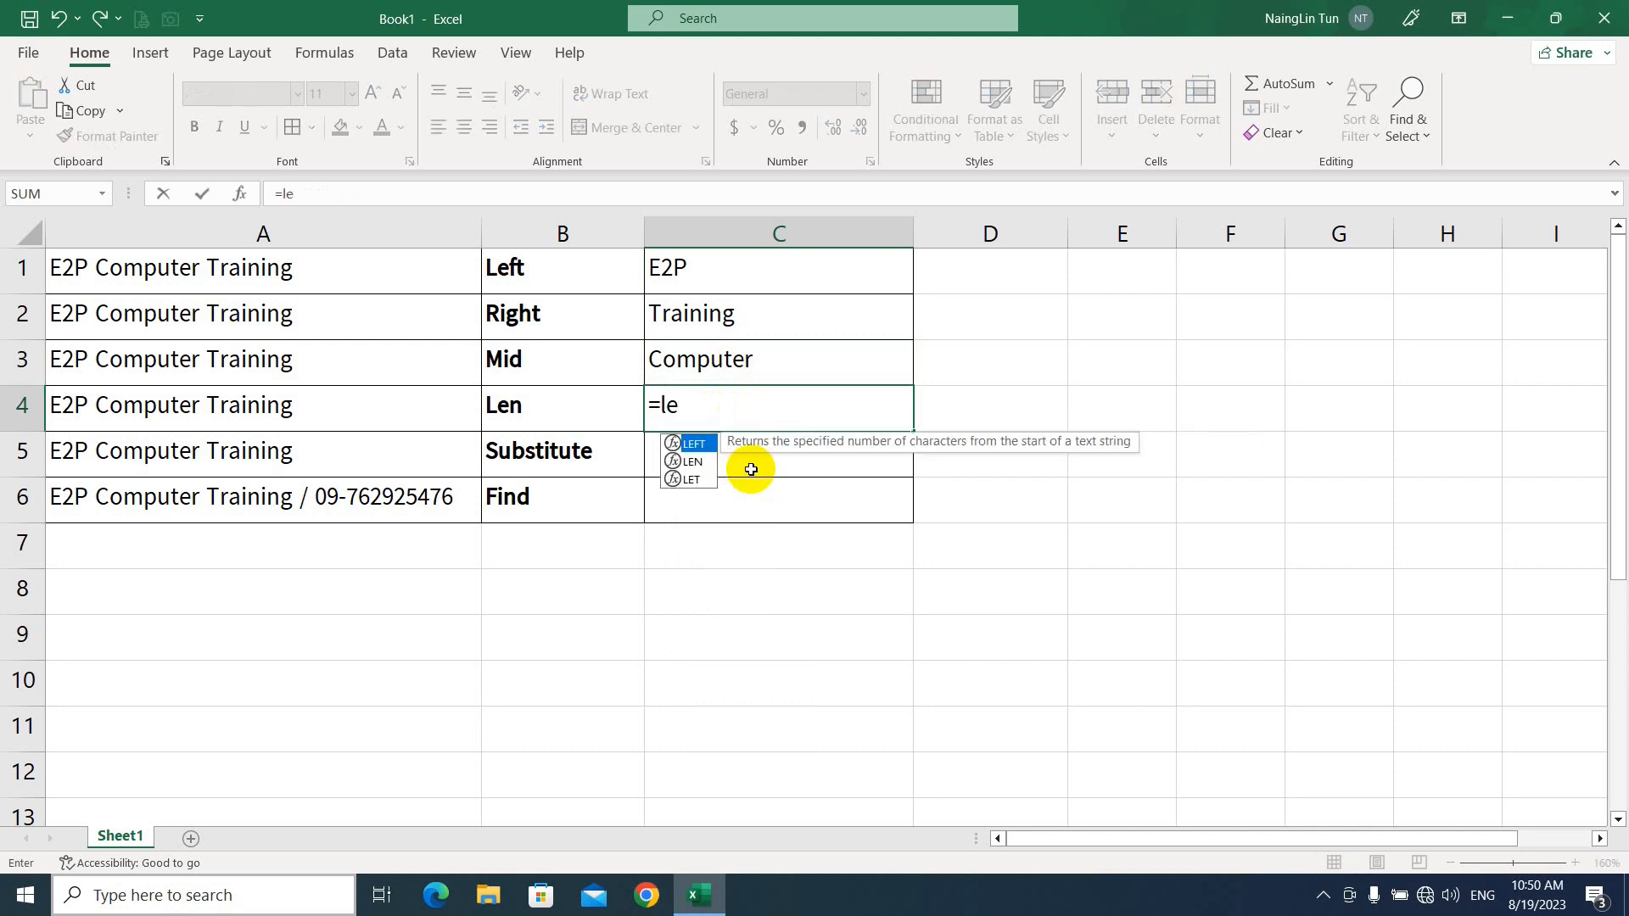
pyautogui.write('n')
pyautogui.press('Tab')
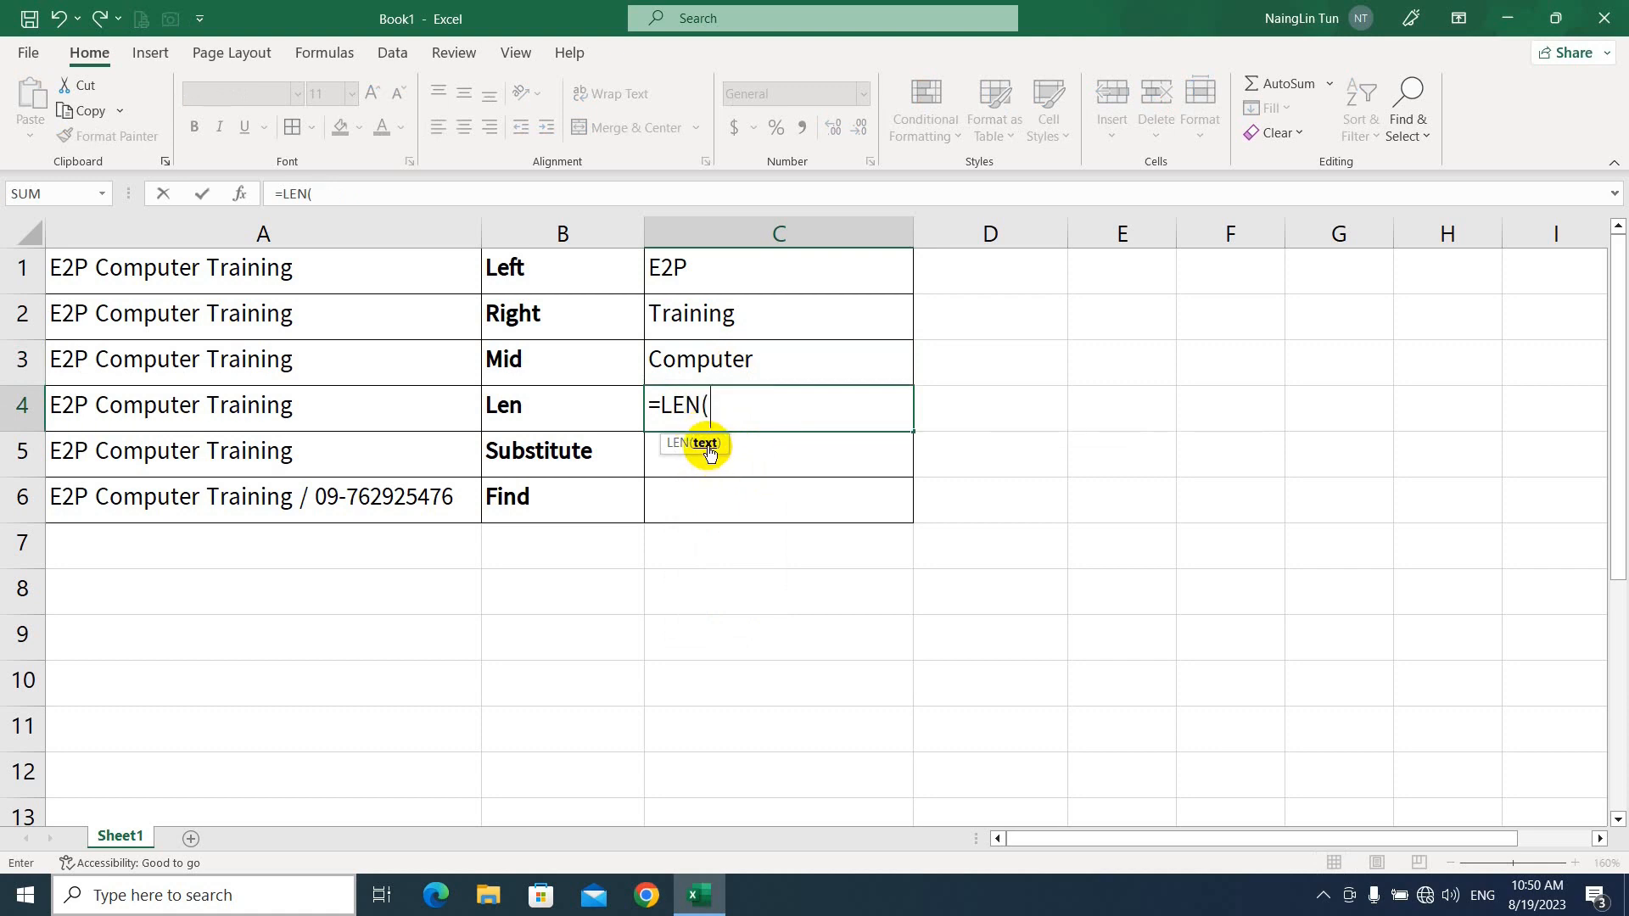
pyautogui.click(300, 410)
pyautogui.write(')')
pyautogui.press('Return')
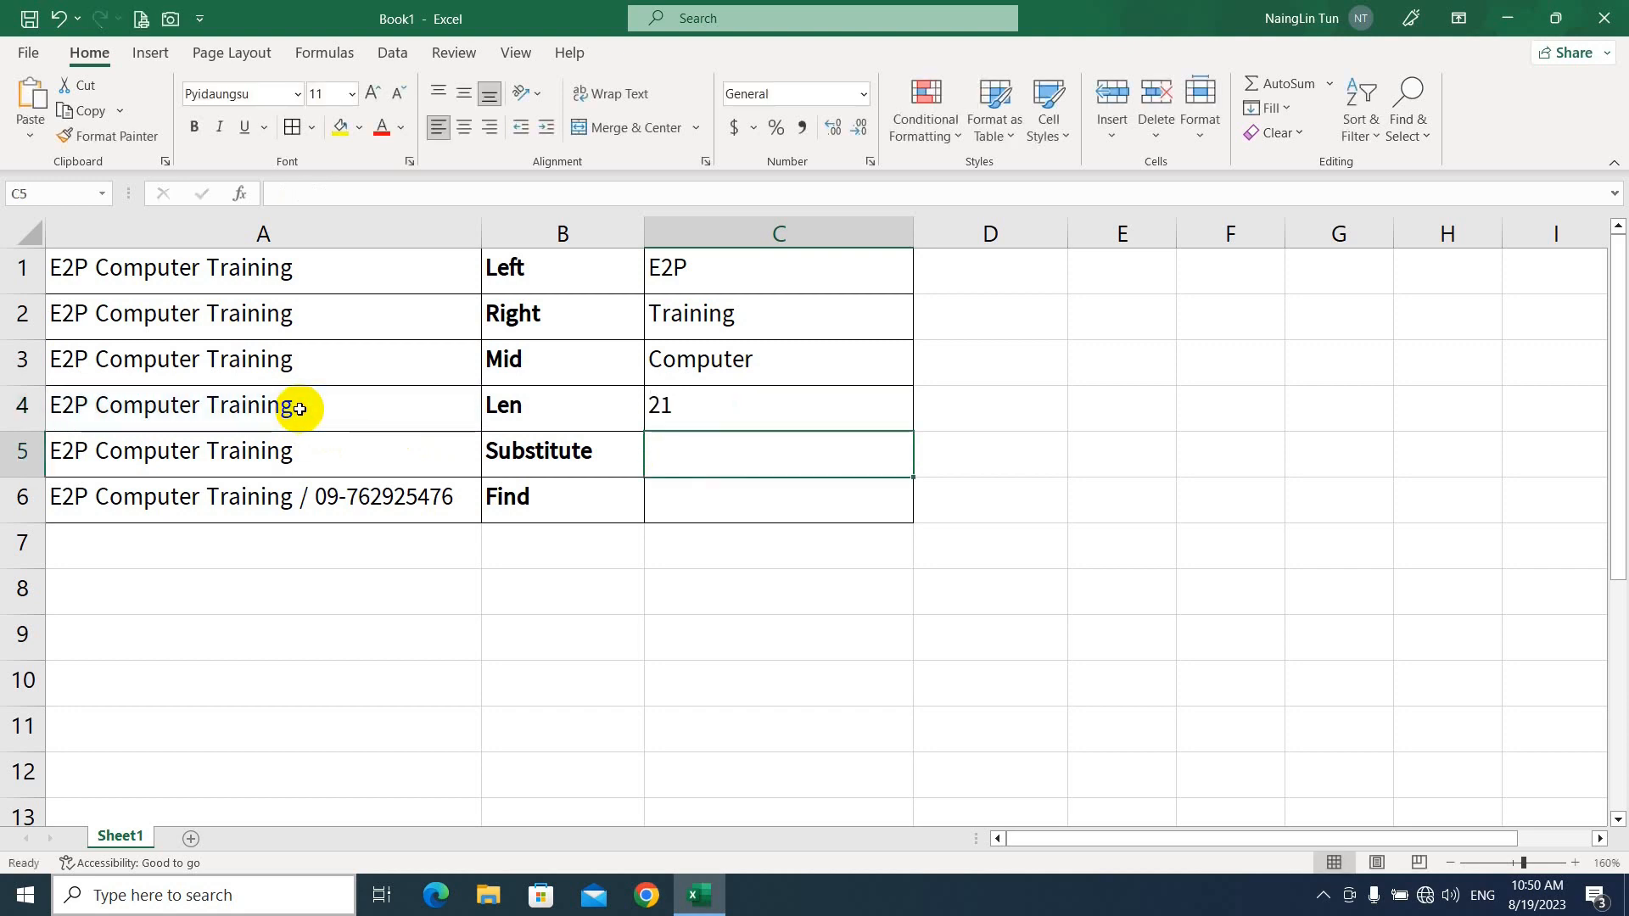
pyautogui.click(718, 405)
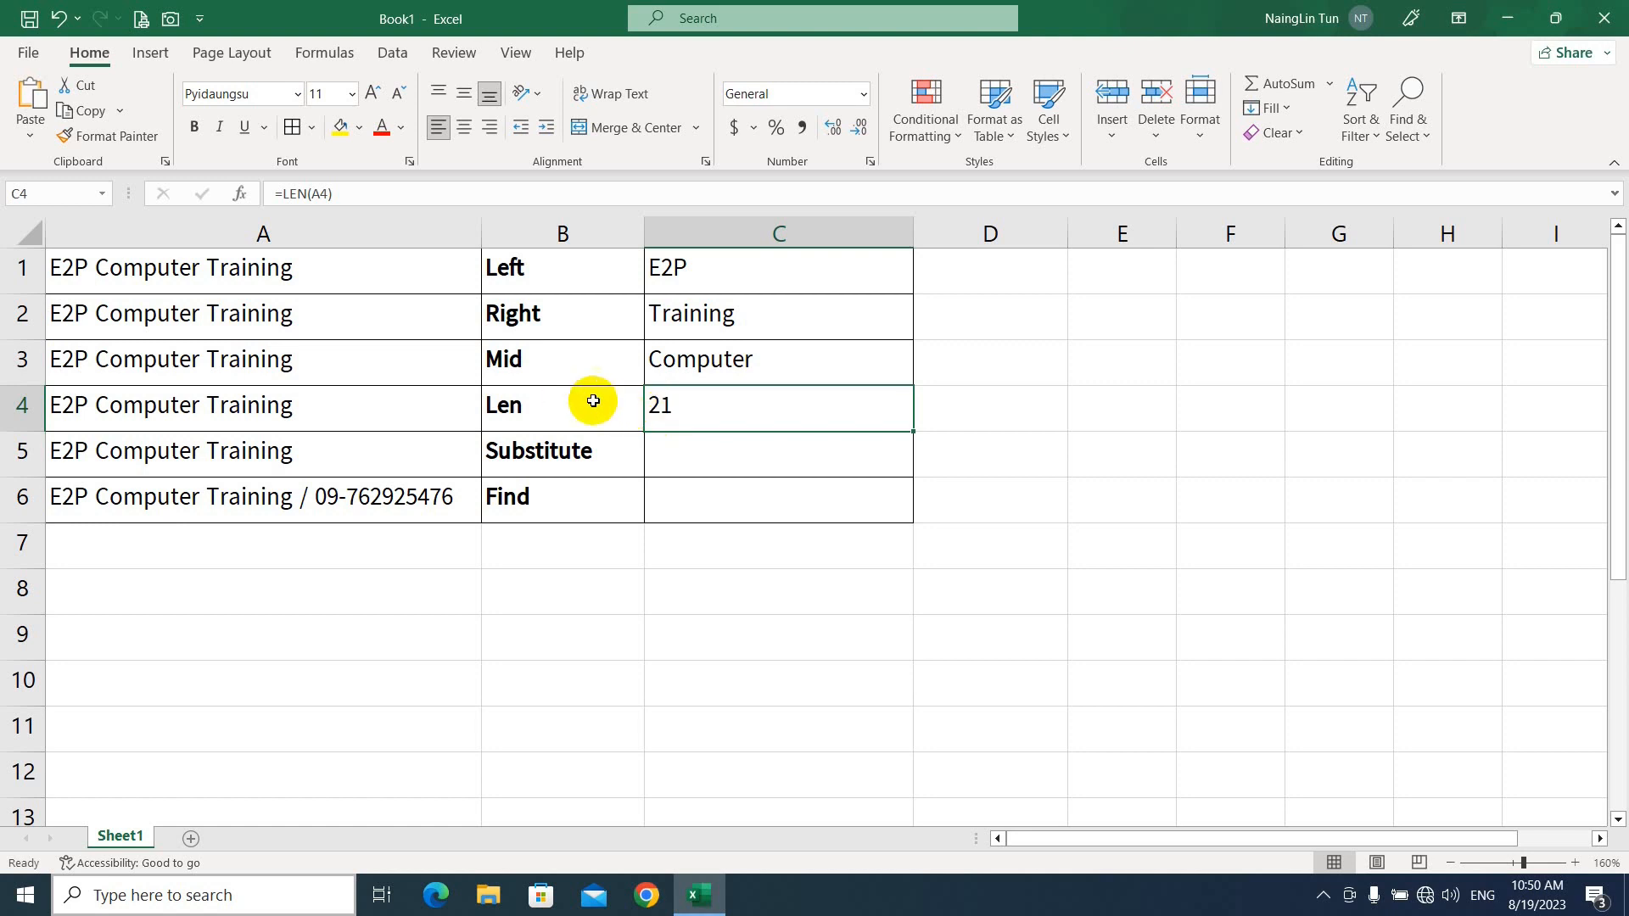
# Step: Enter the formula =SUBSTITUTE(A5,"Training","Centre") in cell C5 to replace Training with Centre, and review the formula
pyautogui.click(704, 452)
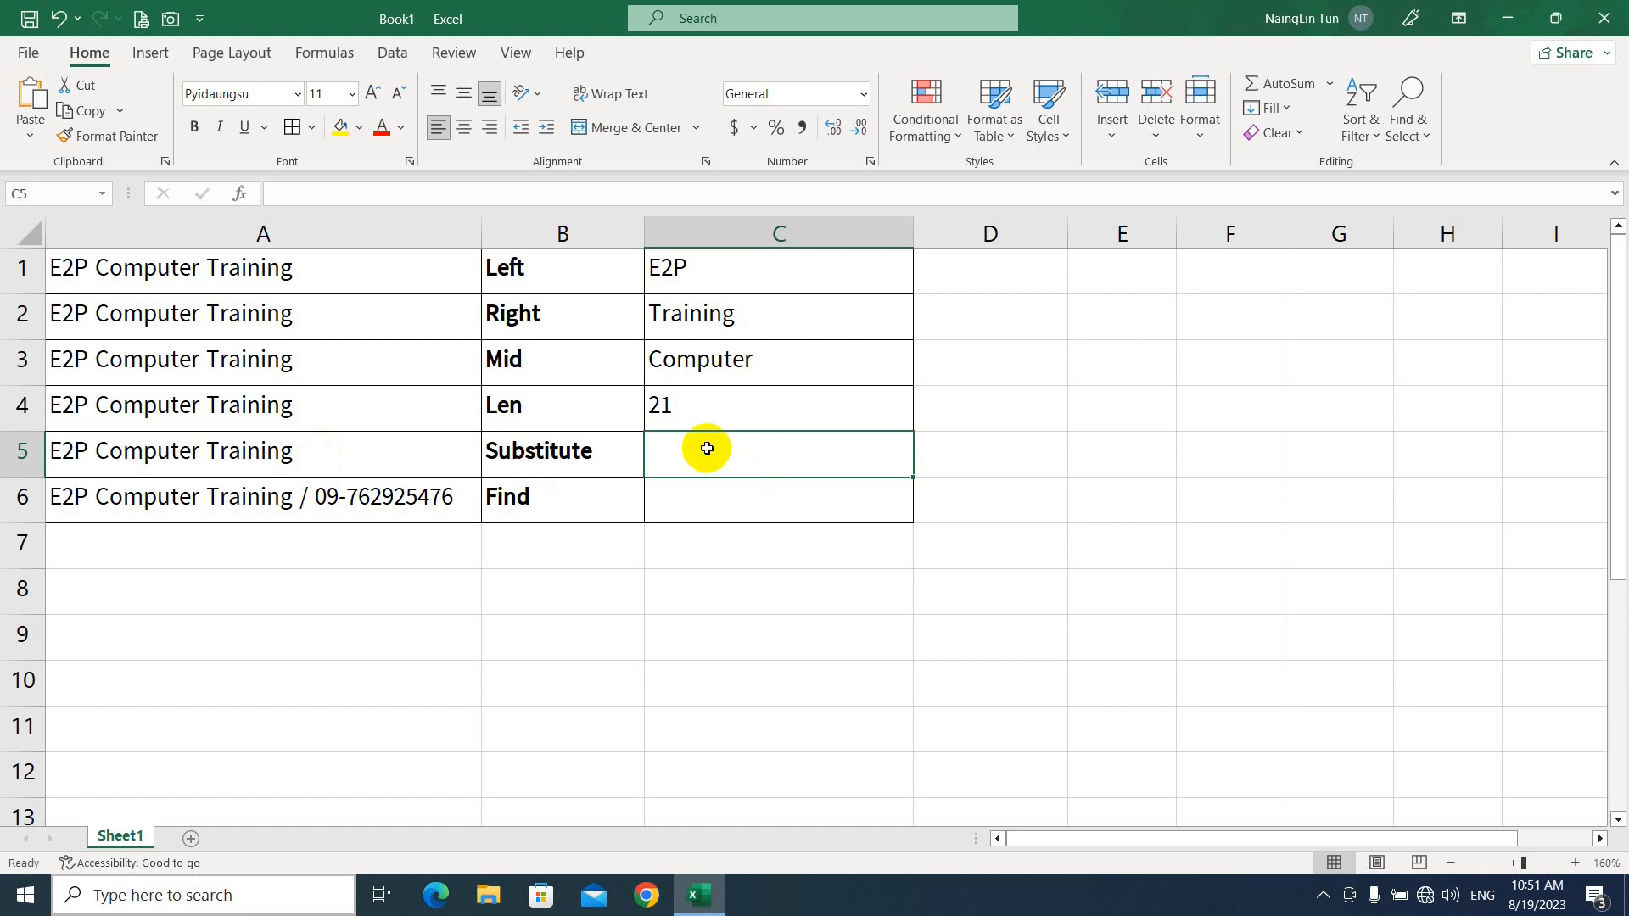
pyautogui.write('=s')
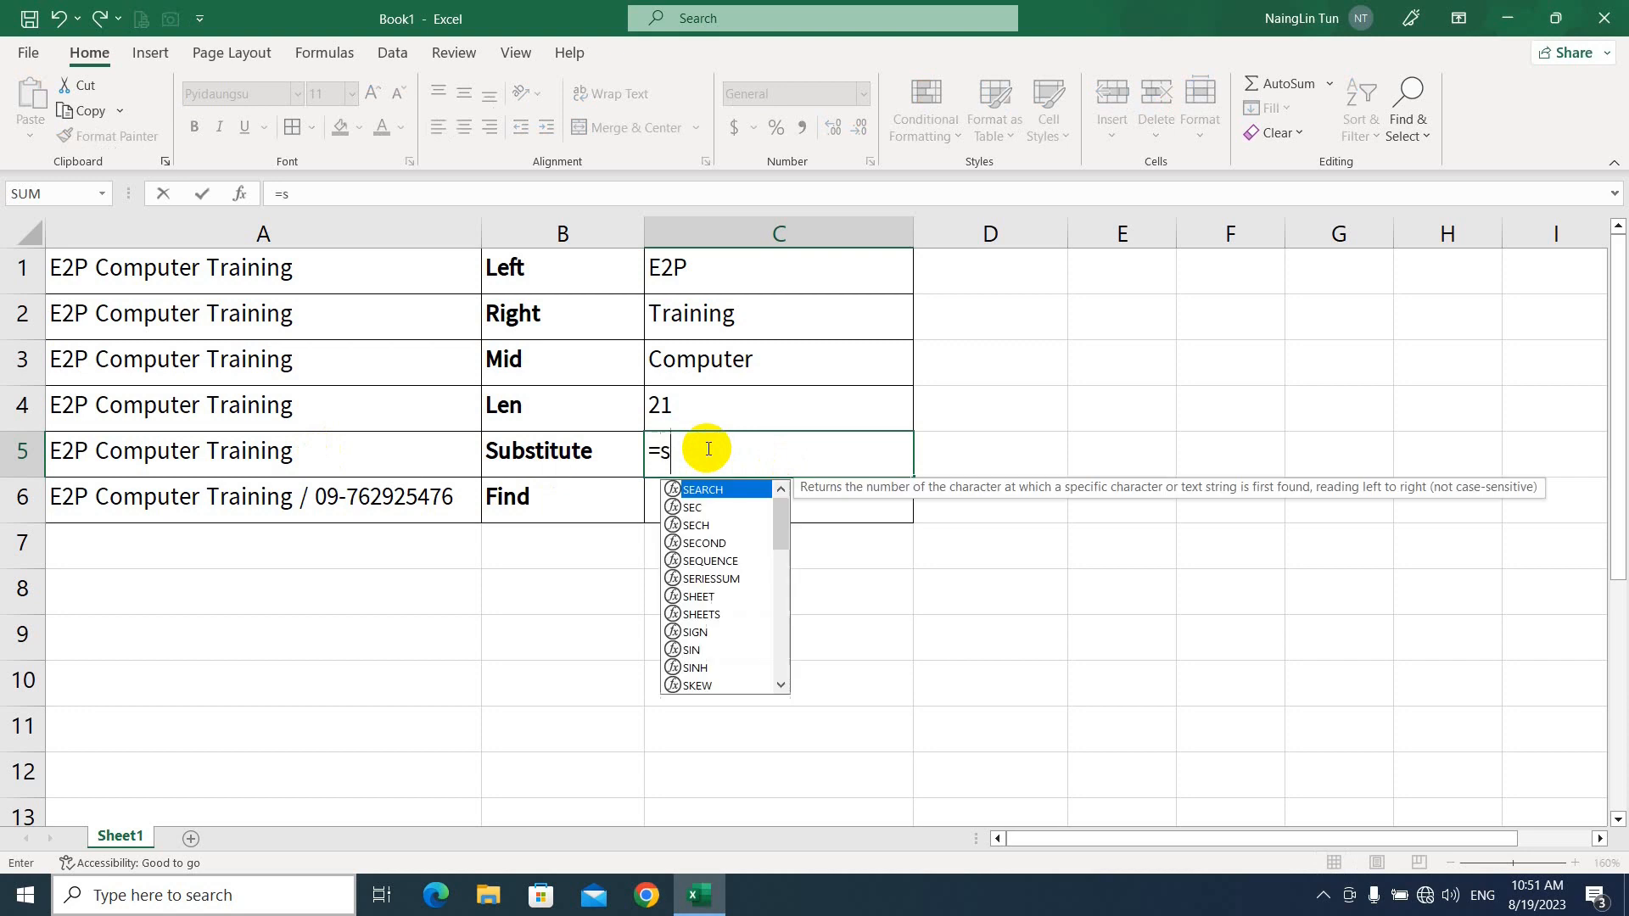
pyautogui.write('ub')
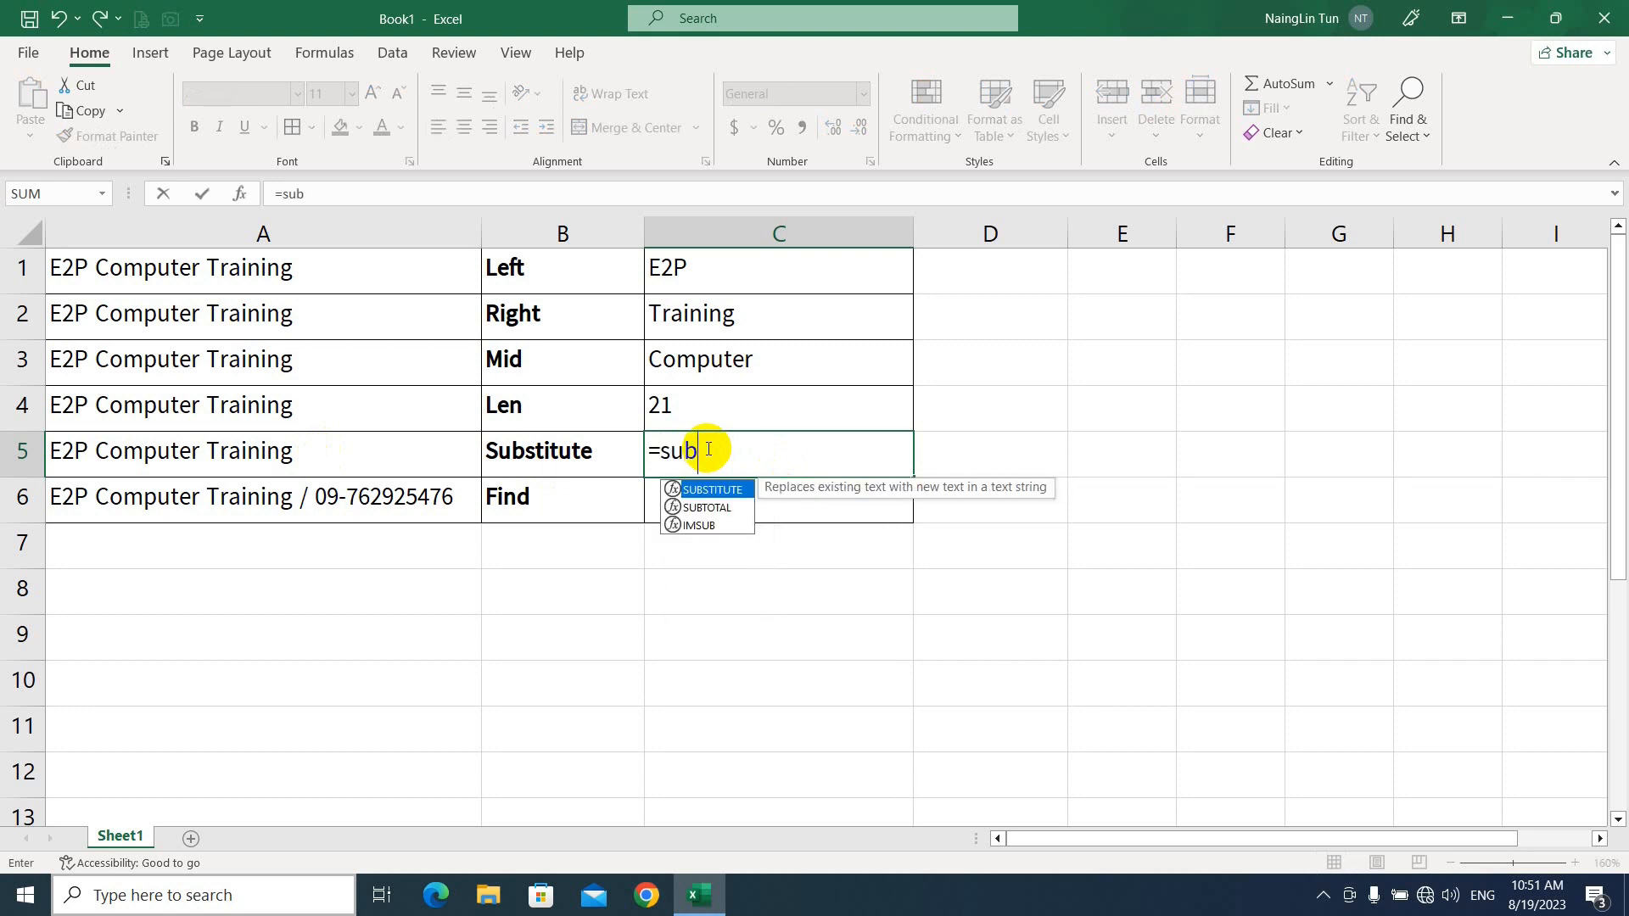
pyautogui.press('Tab')
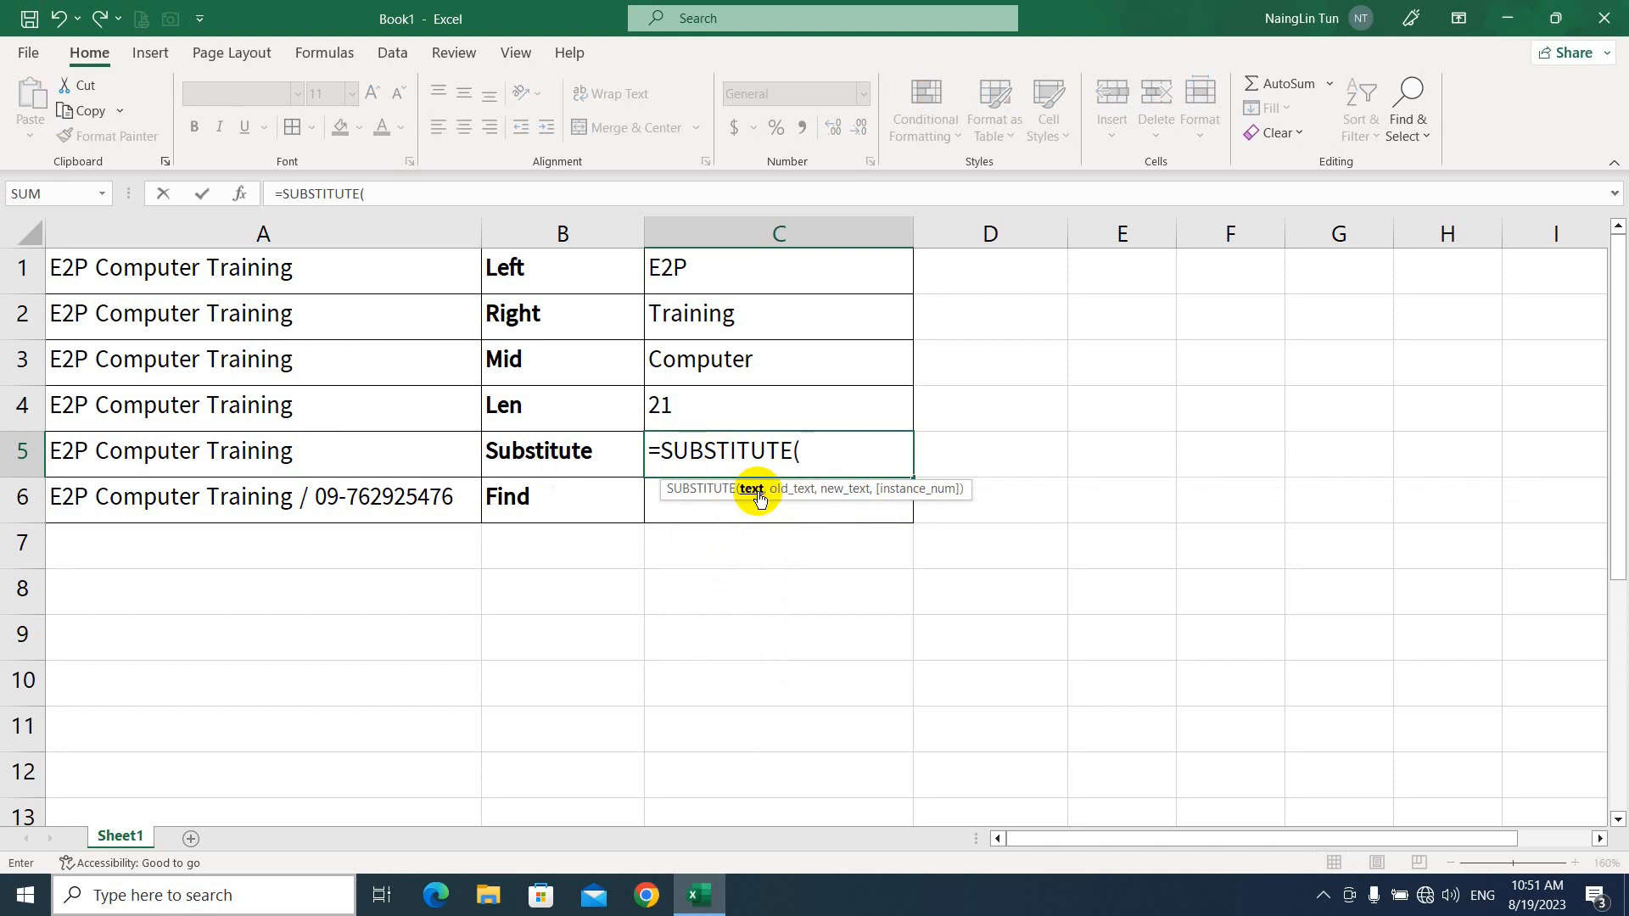
pyautogui.click(276, 454)
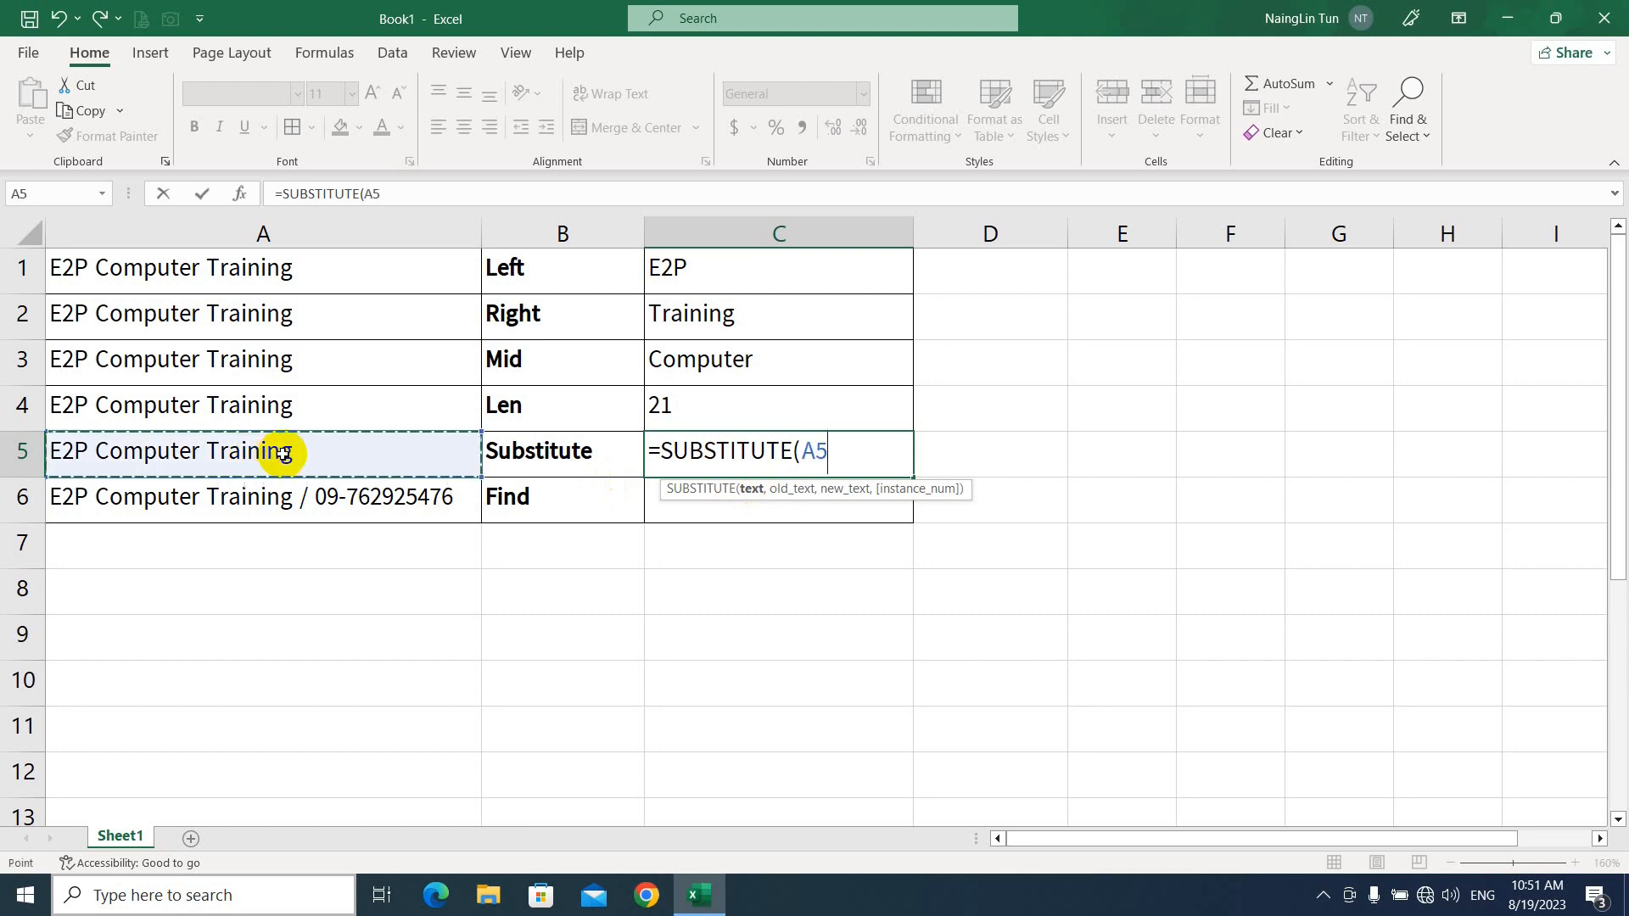
pyautogui.write(',')
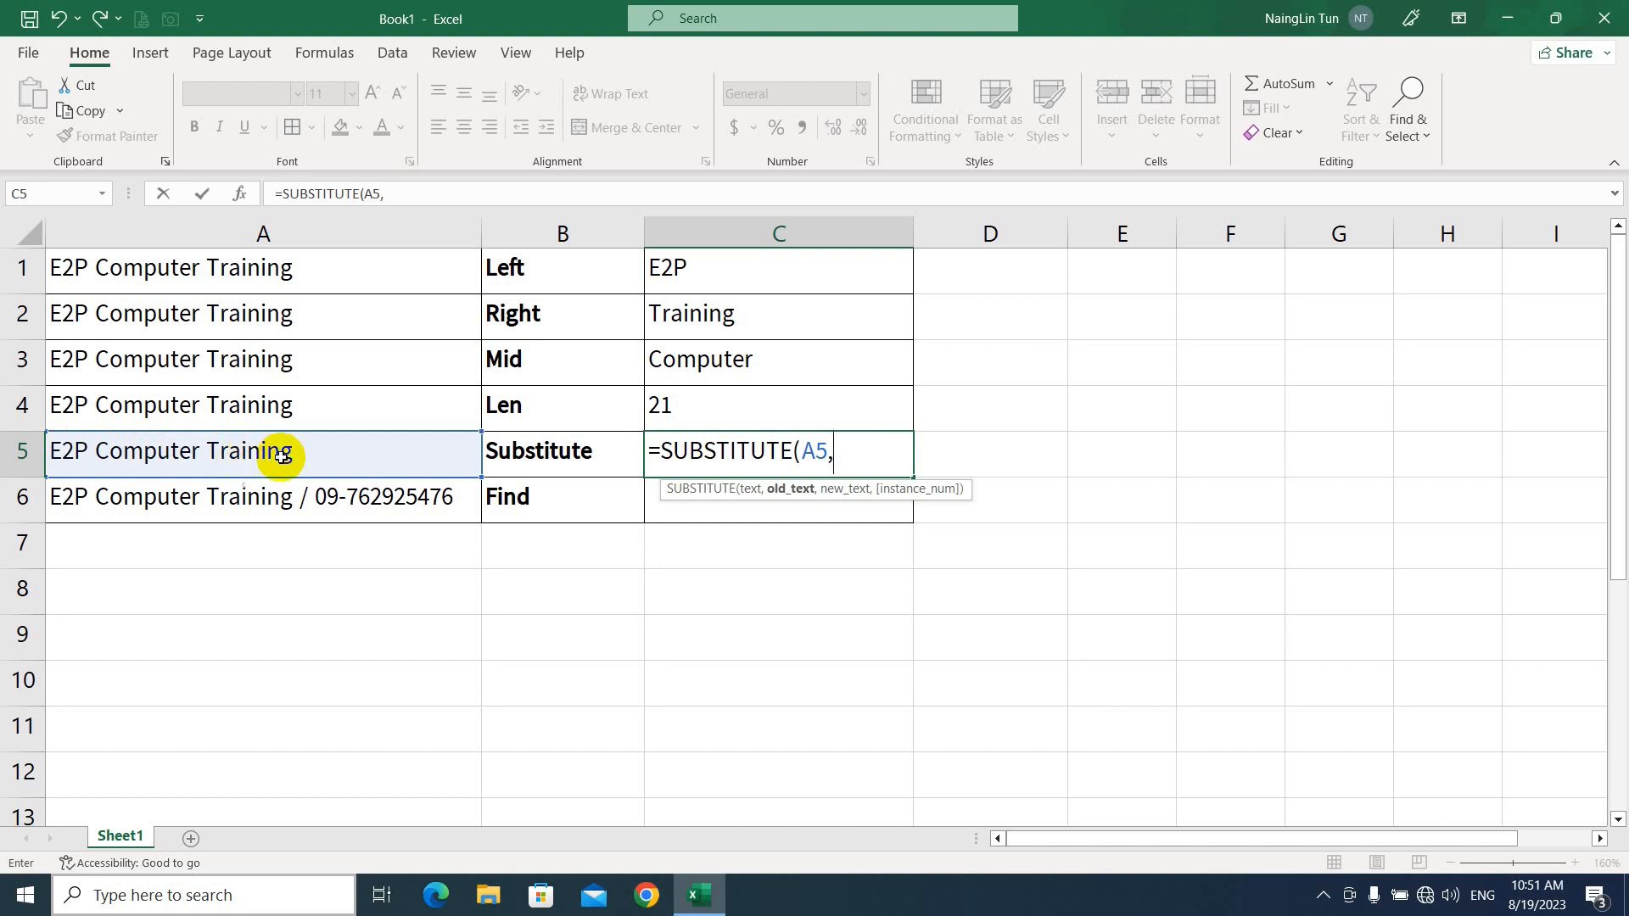
pyautogui.write('"Training')
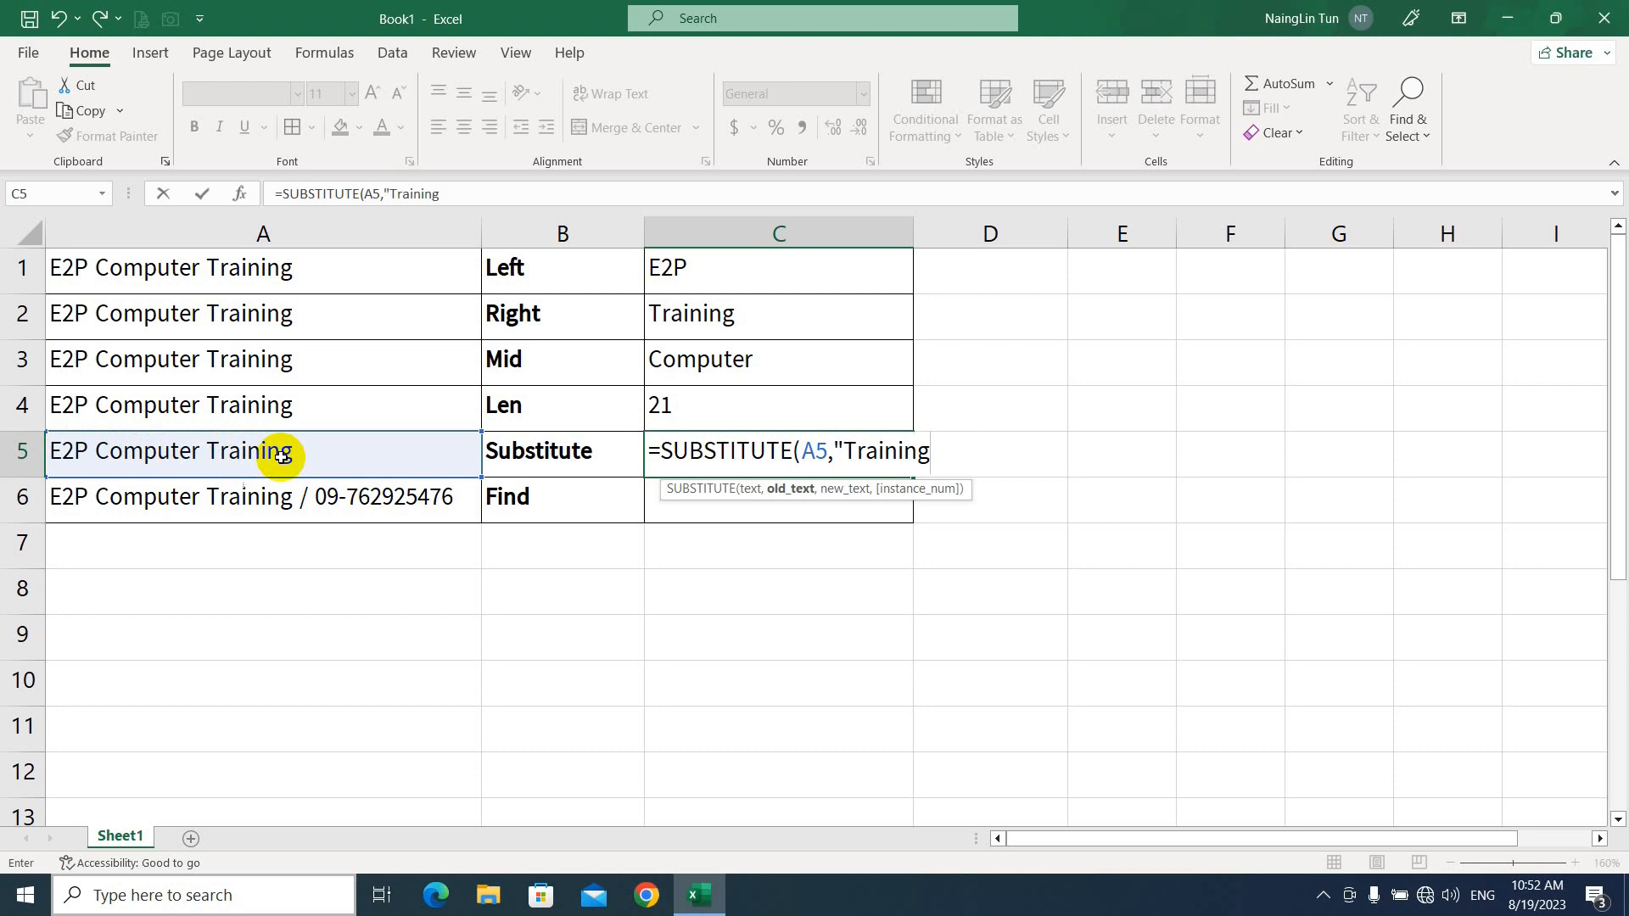
pyautogui.write('",')
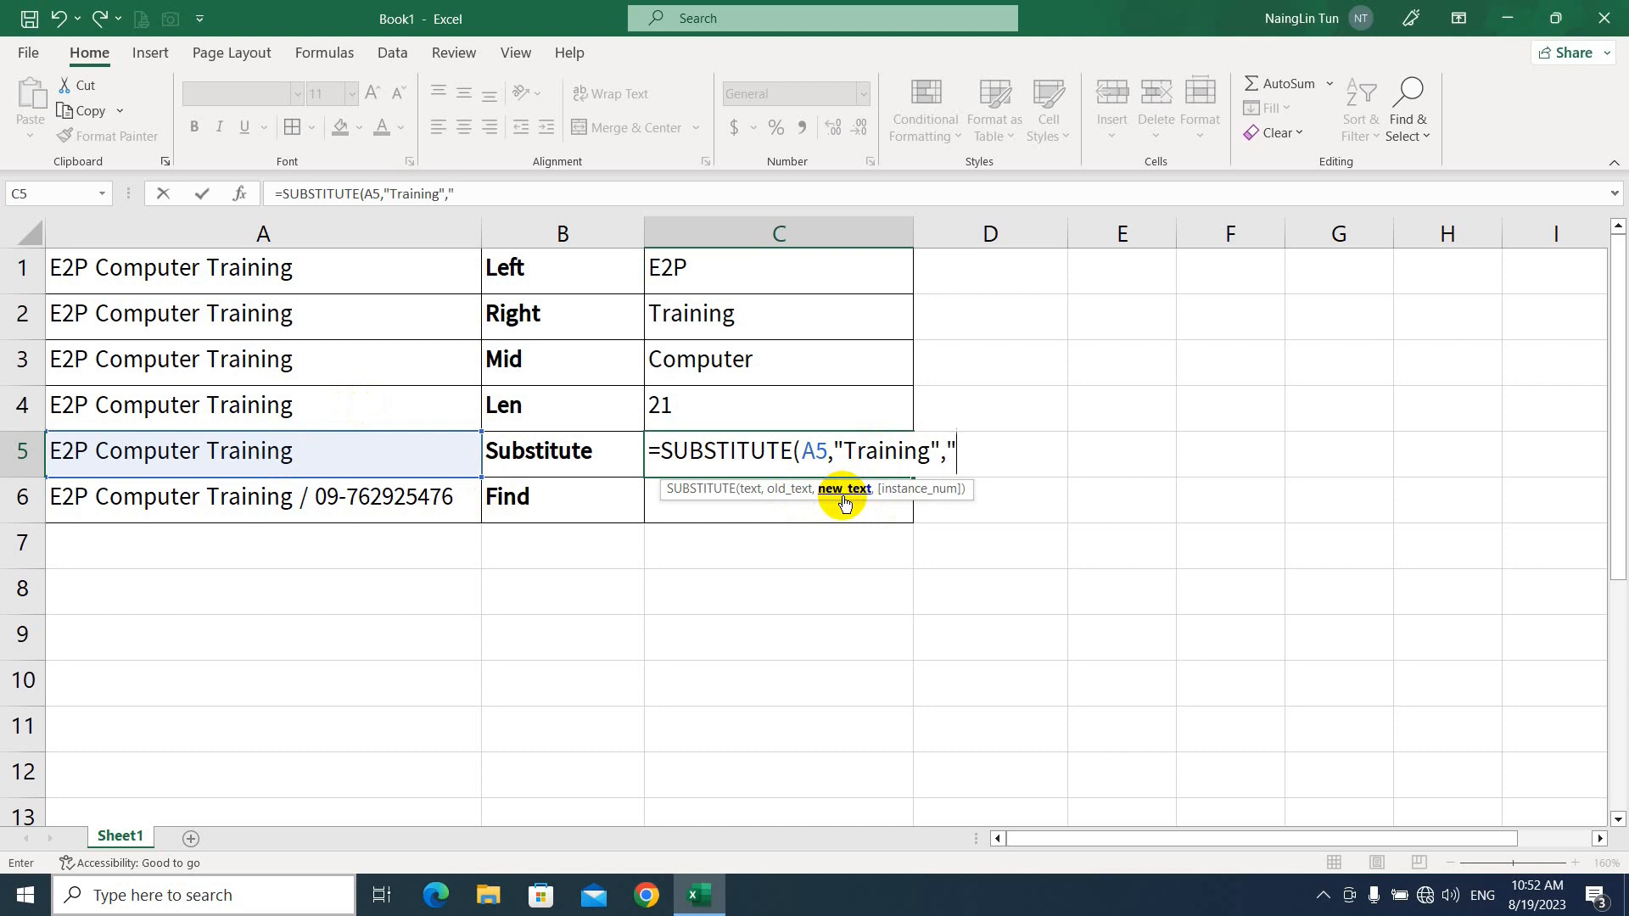
pyautogui.write('Centre")')
pyautogui.press('Return')
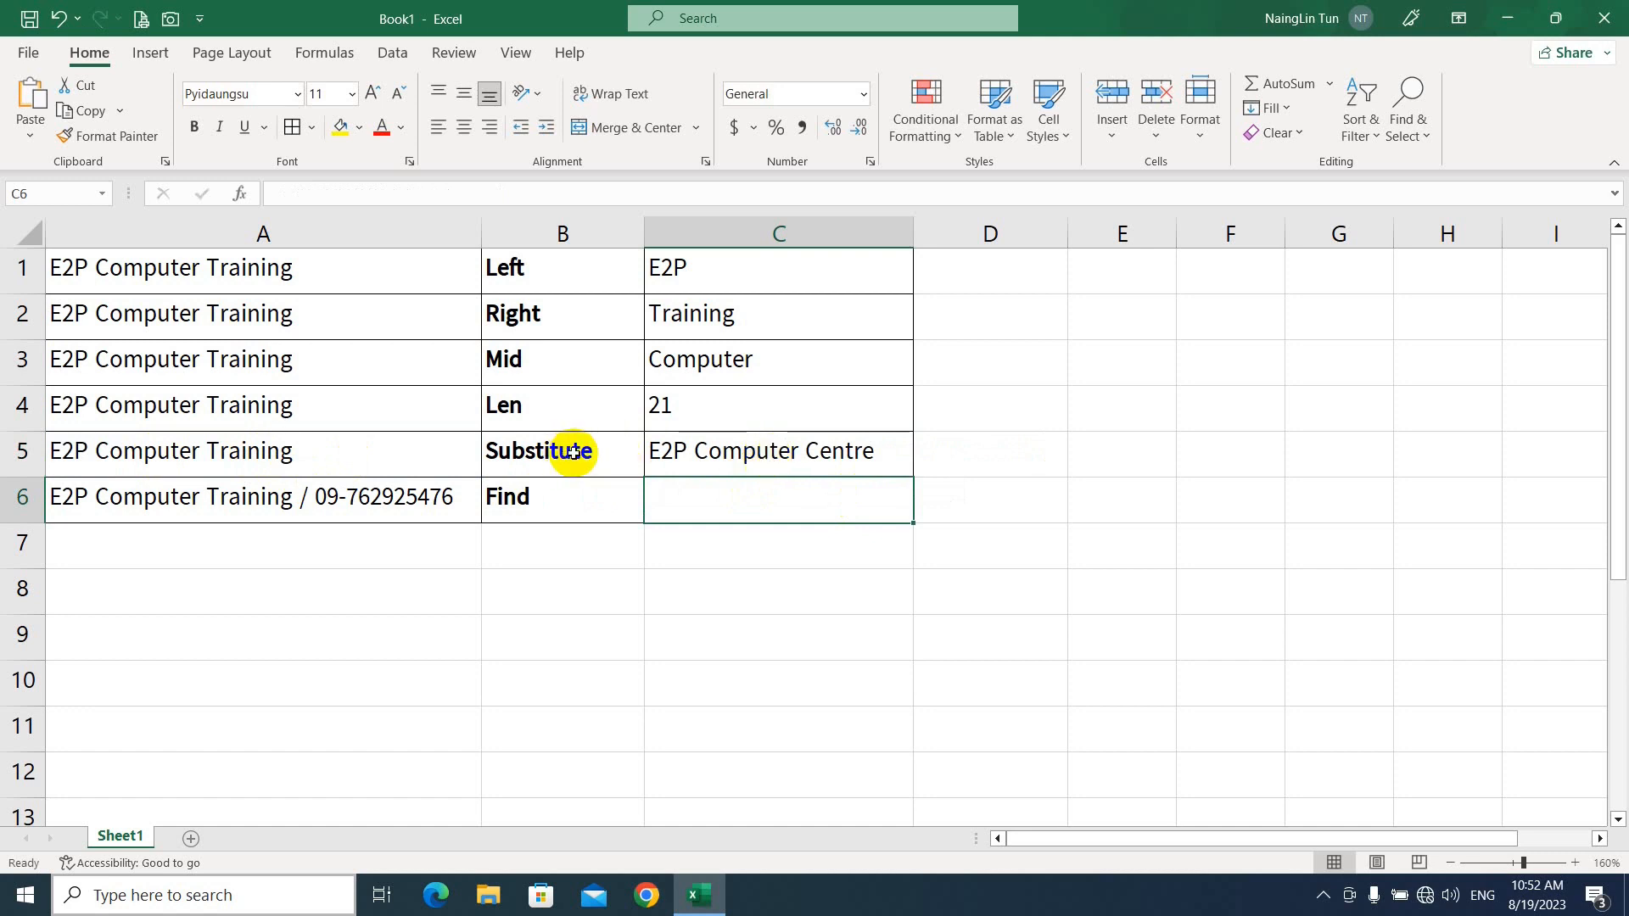
pyautogui.doubleClick(766, 454)
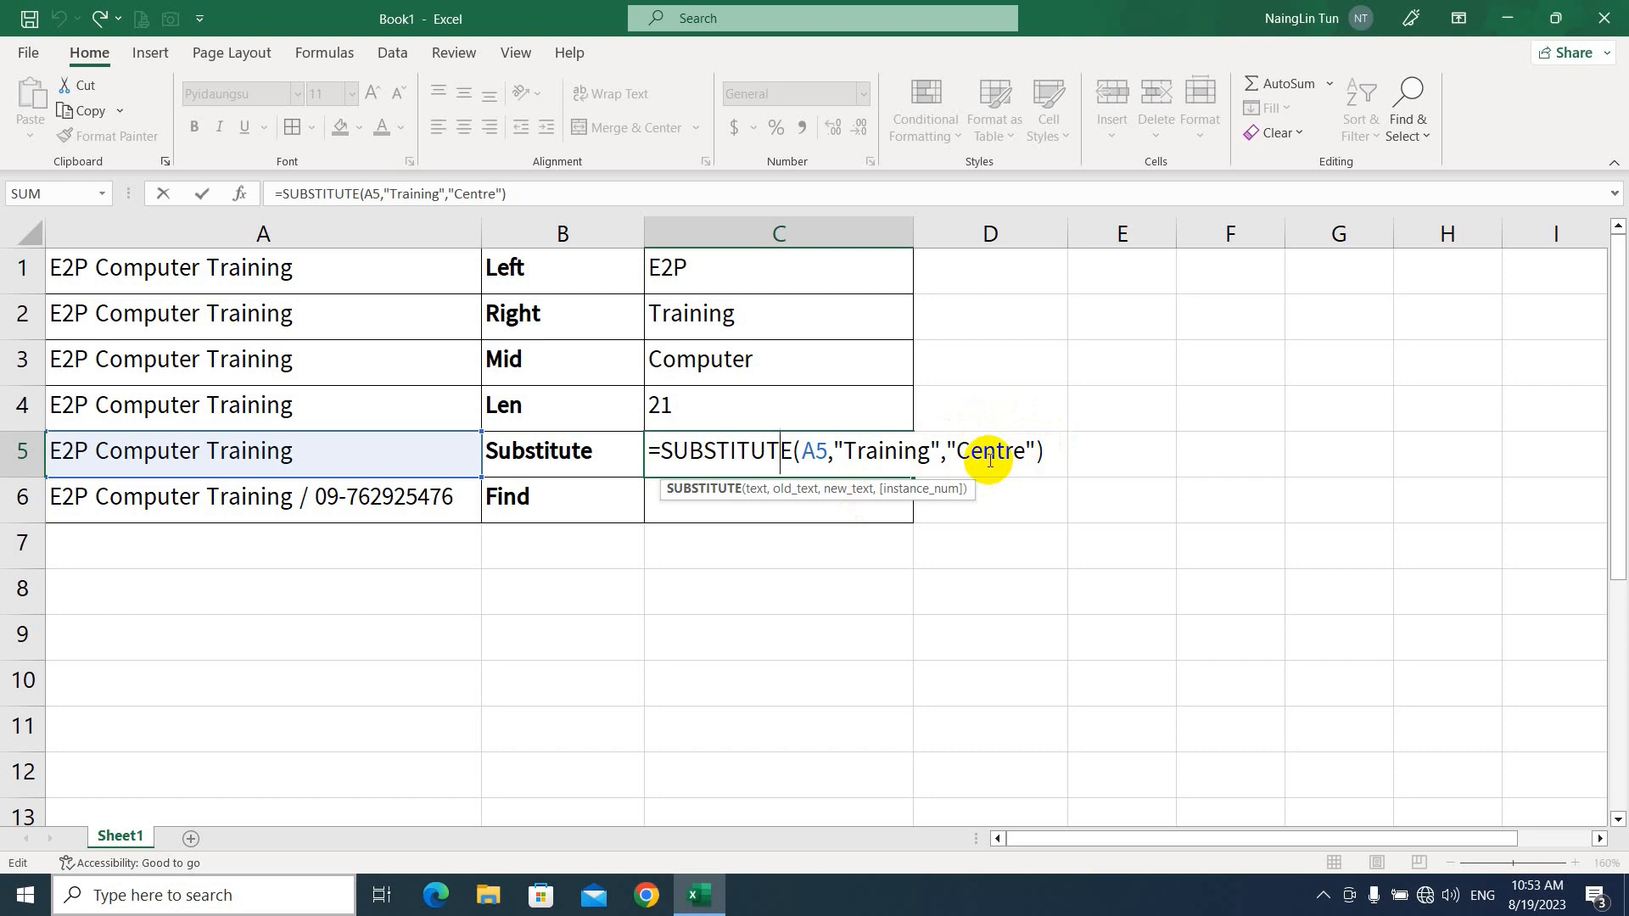
pyautogui.press('Return')
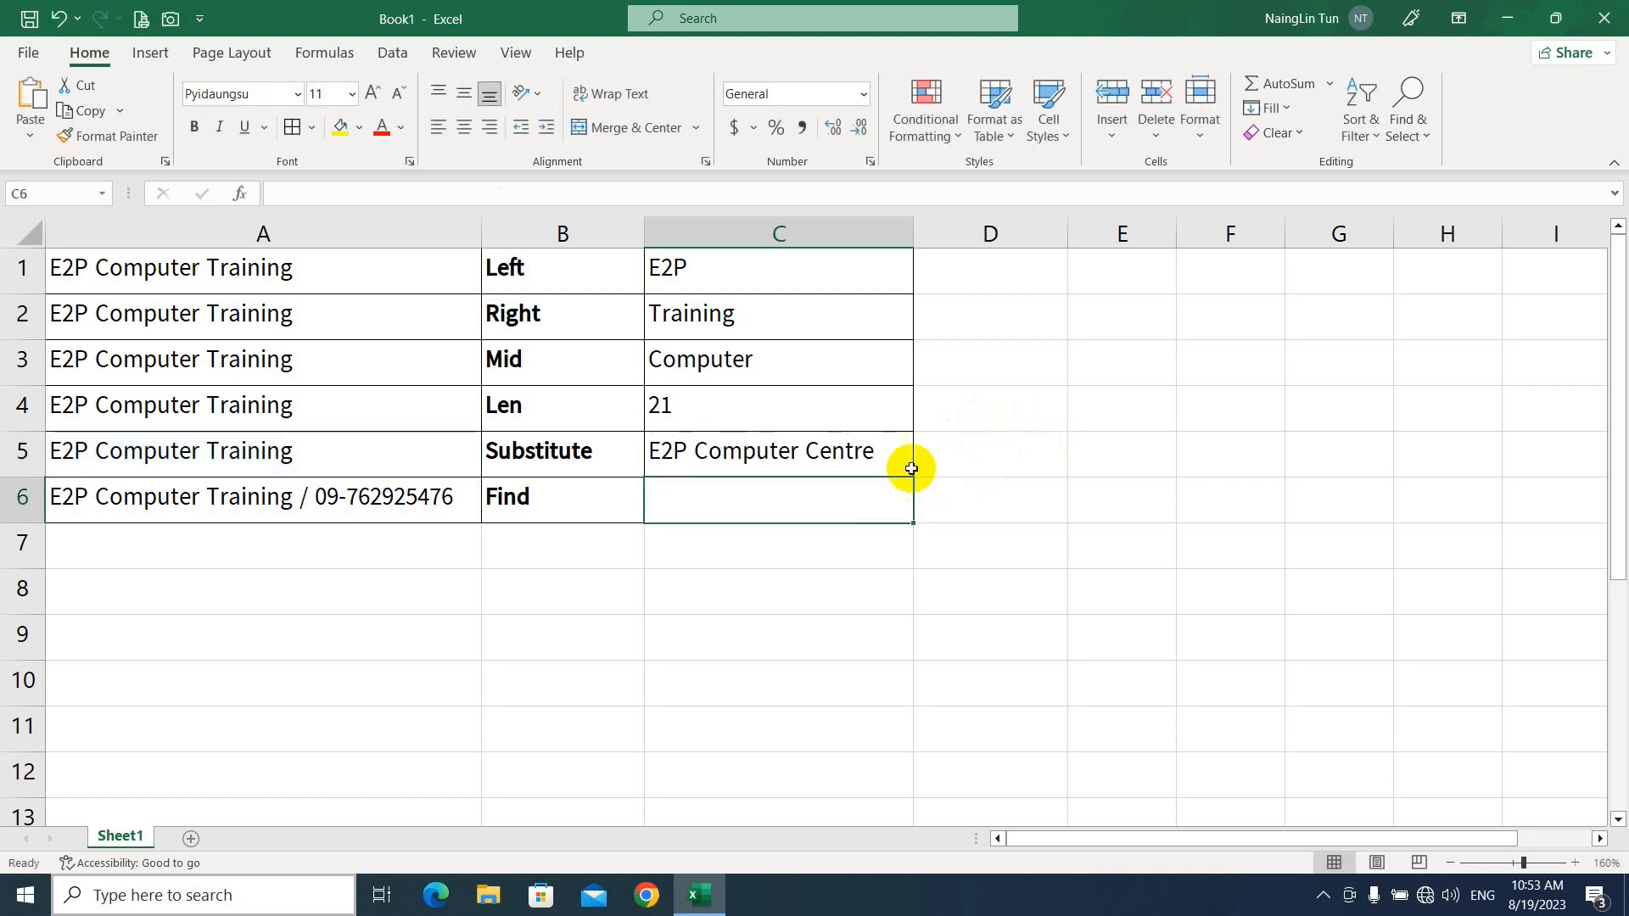
pyautogui.click(840, 440)
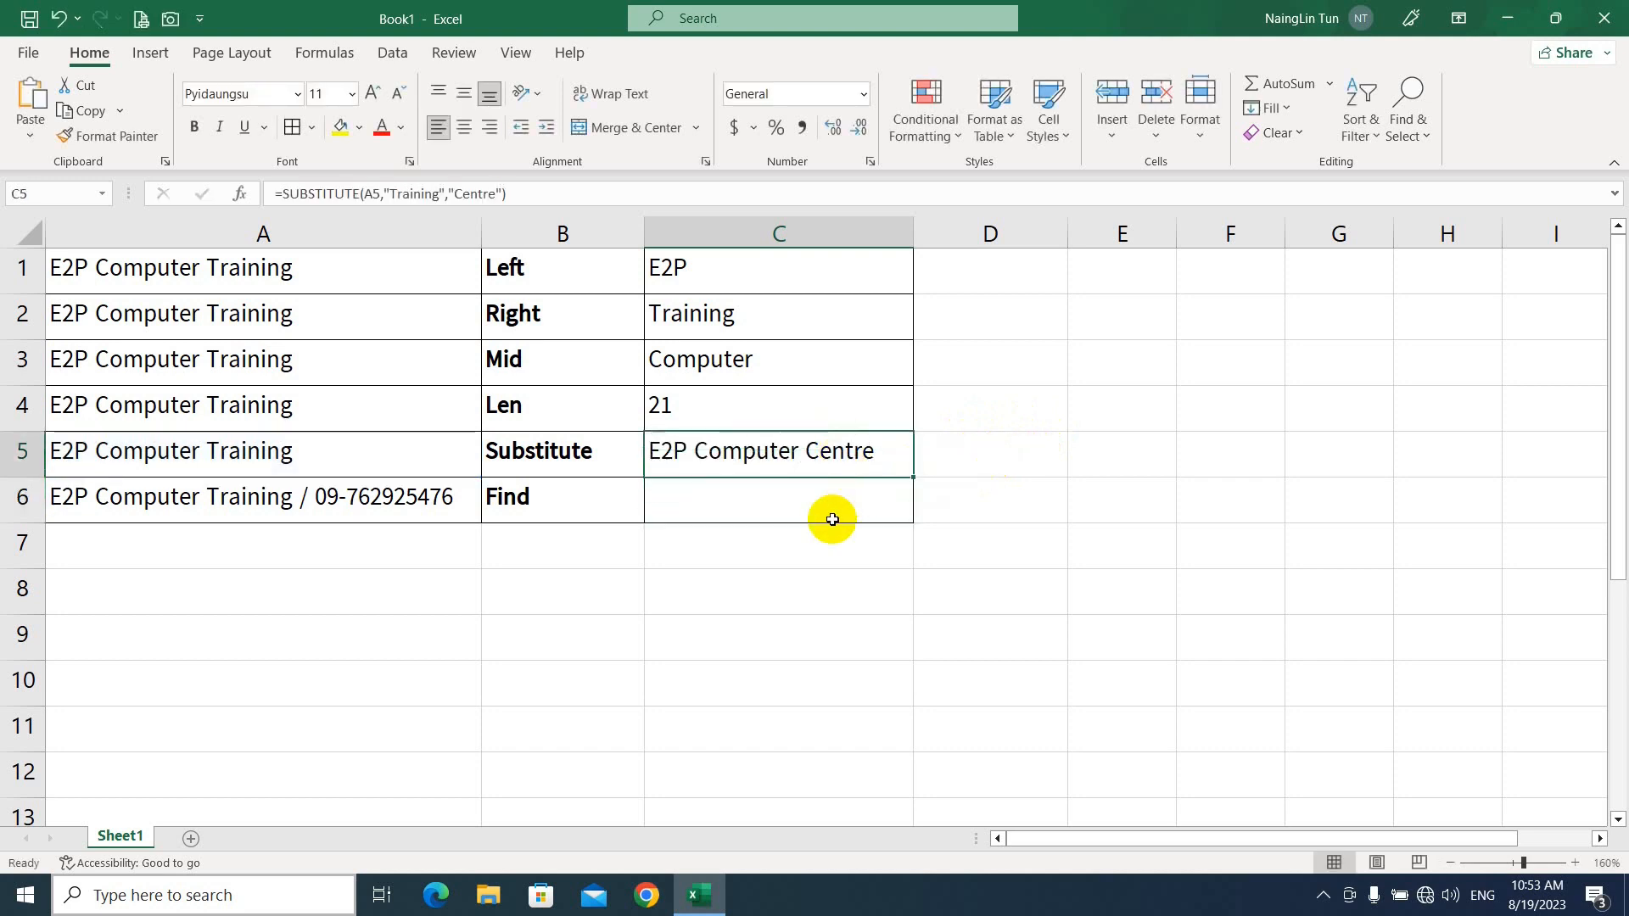
# Step: Enter the formula =FIND("/",A6,1) in cell C6 to locate the slash in A6, searching from the first character, and compare it with the source text
pyautogui.click(712, 496)
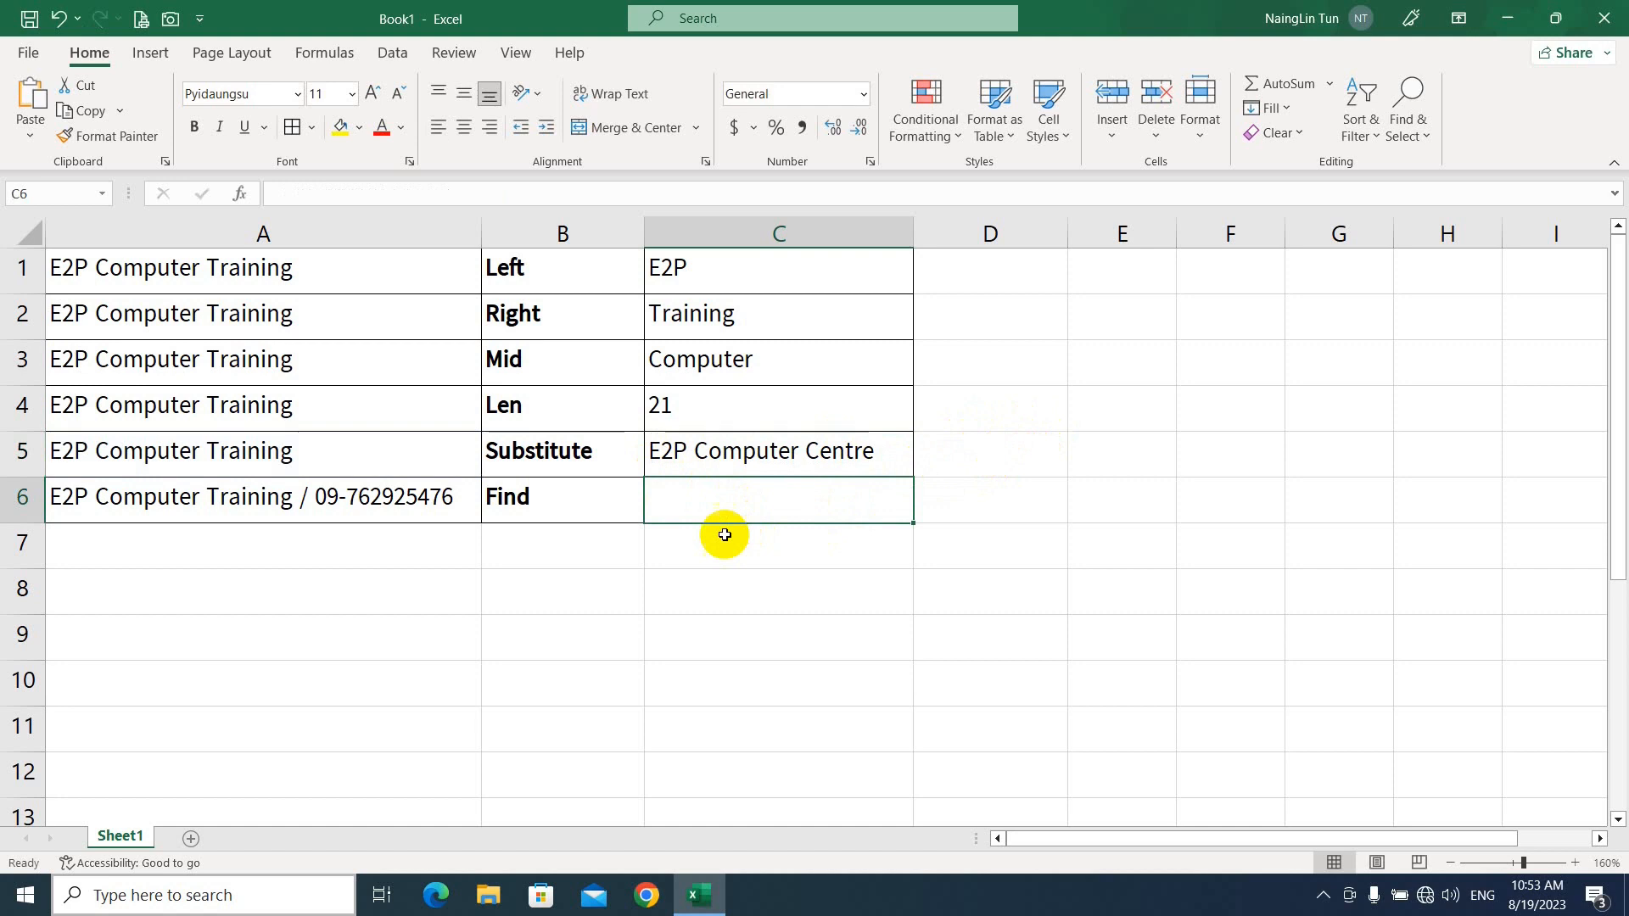
pyautogui.click(567, 498)
pyautogui.click(702, 505)
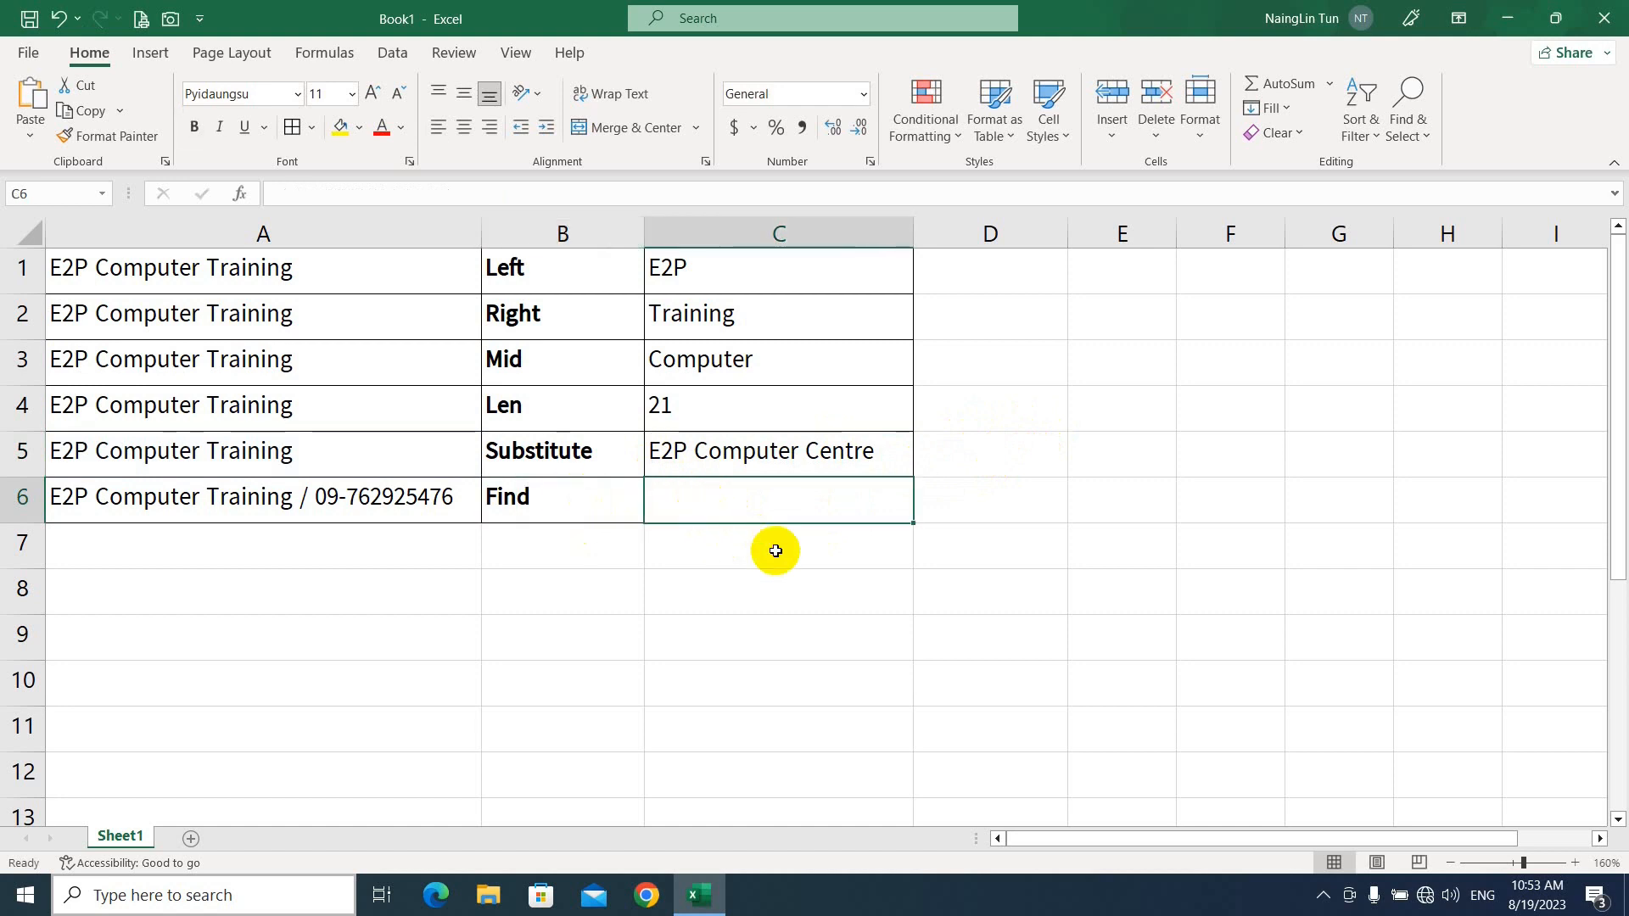
pyautogui.click(301, 497)
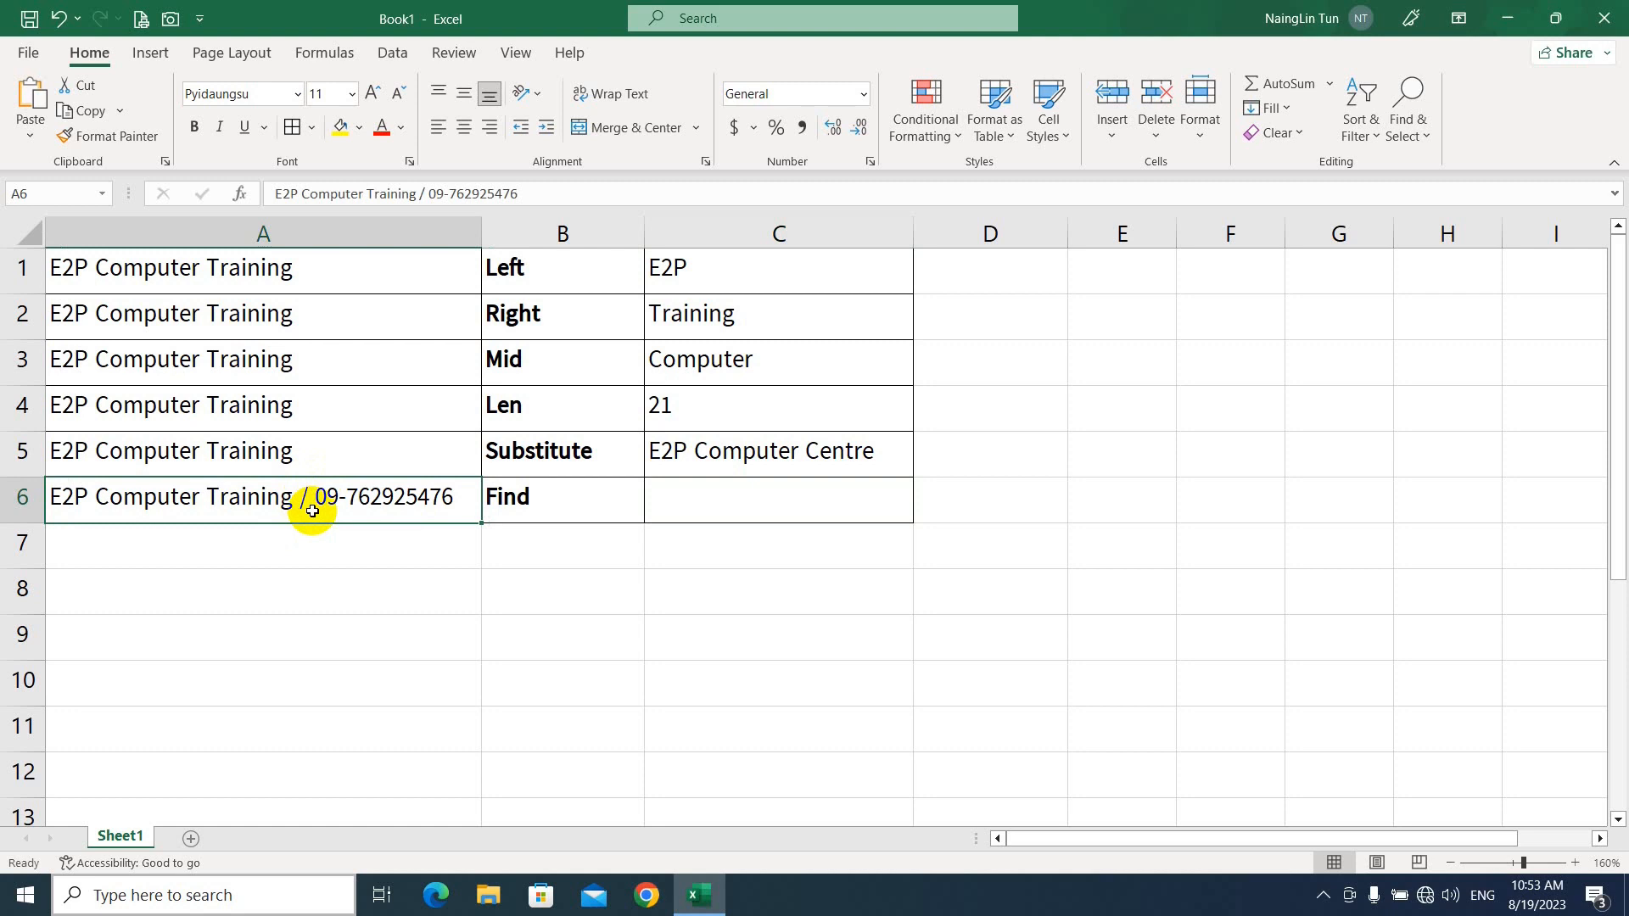
pyautogui.click(702, 503)
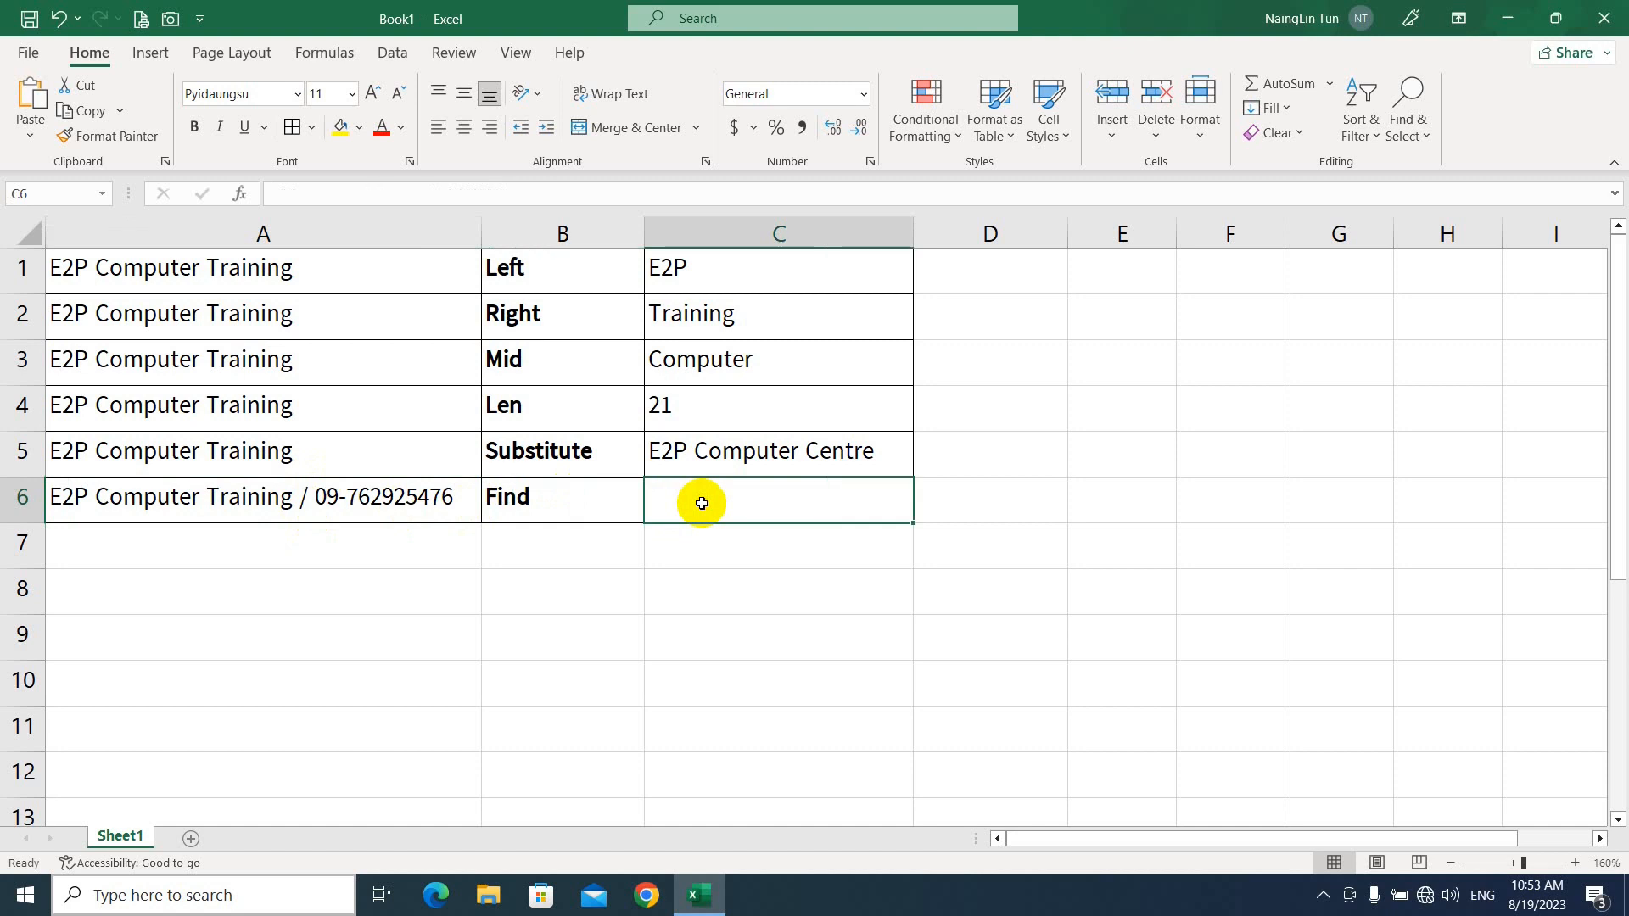
pyautogui.write('=find')
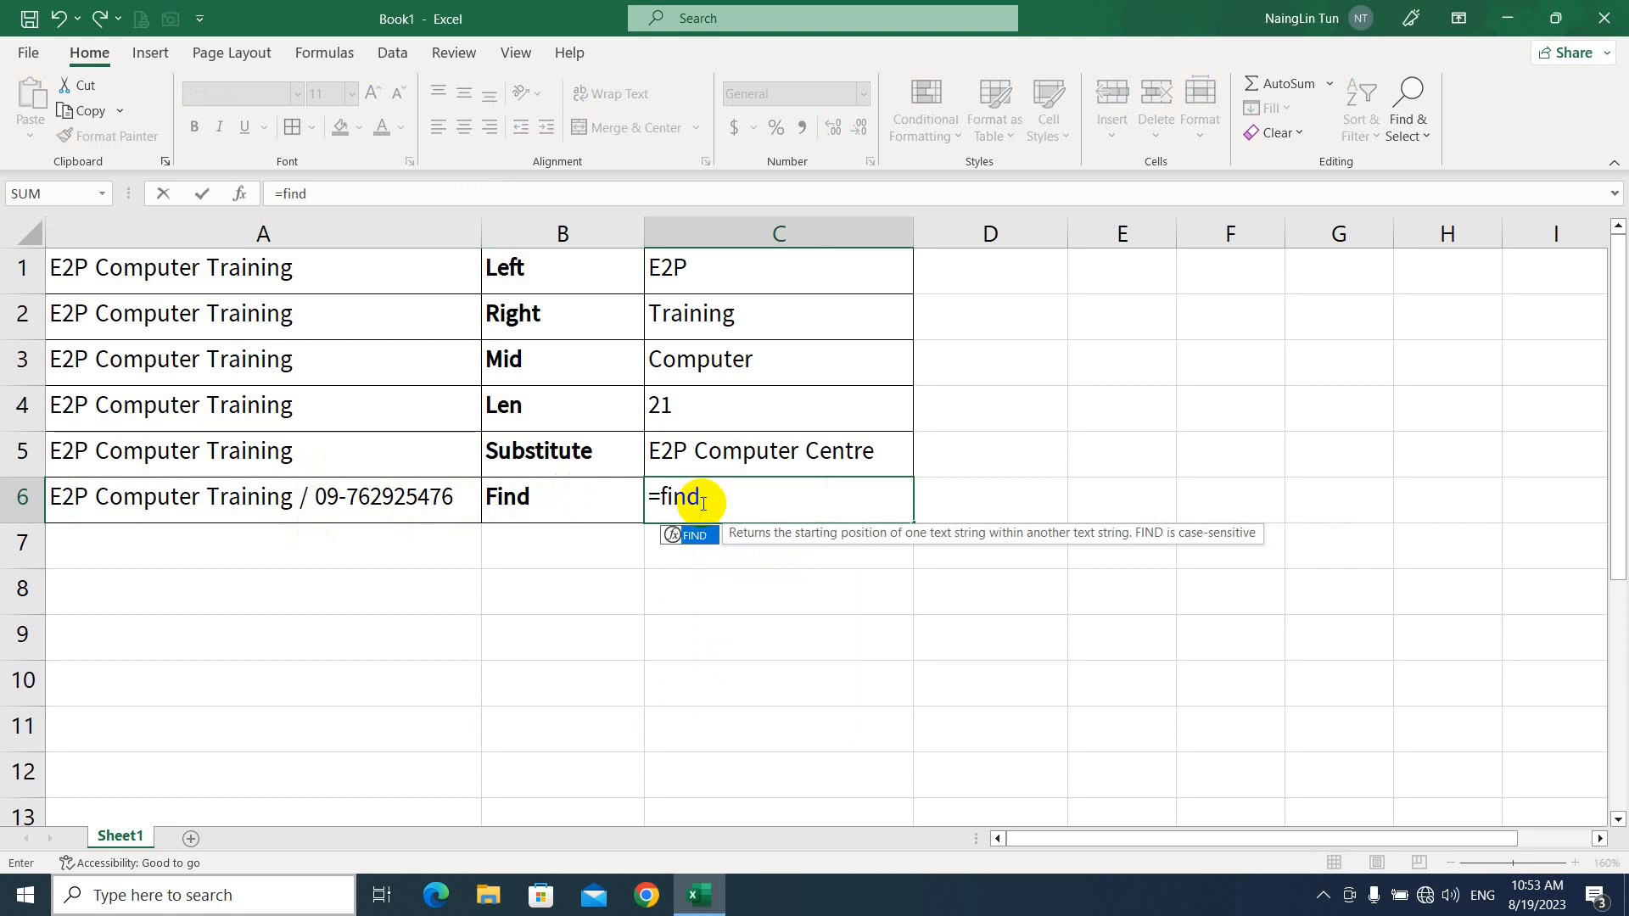
pyautogui.press('Tab')
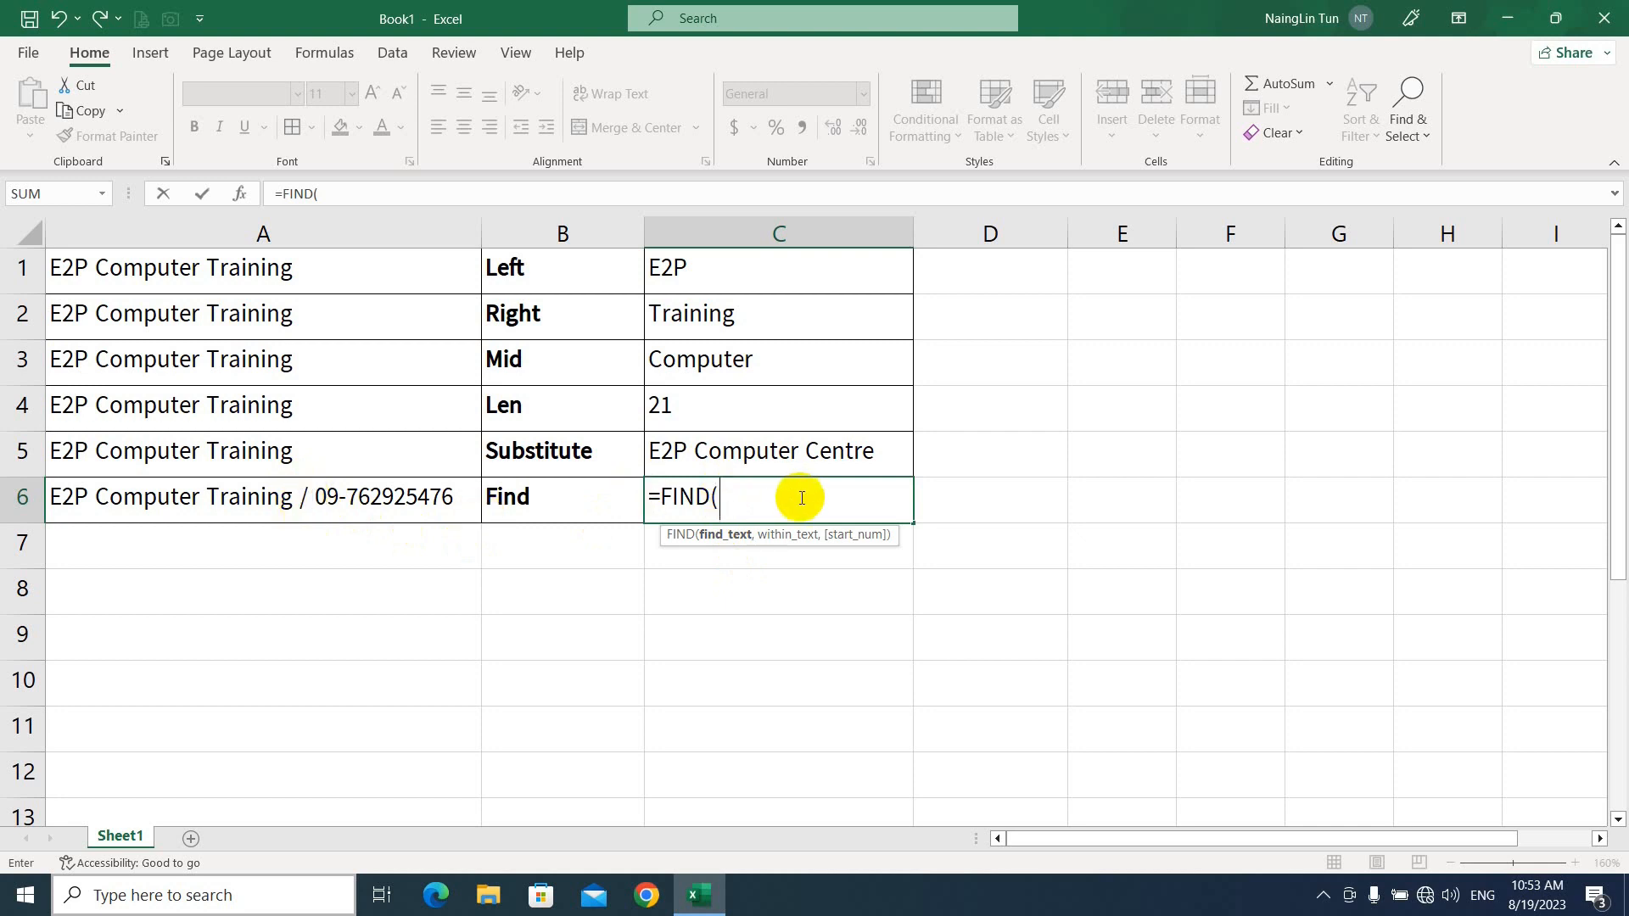
pyautogui.write('"/",')
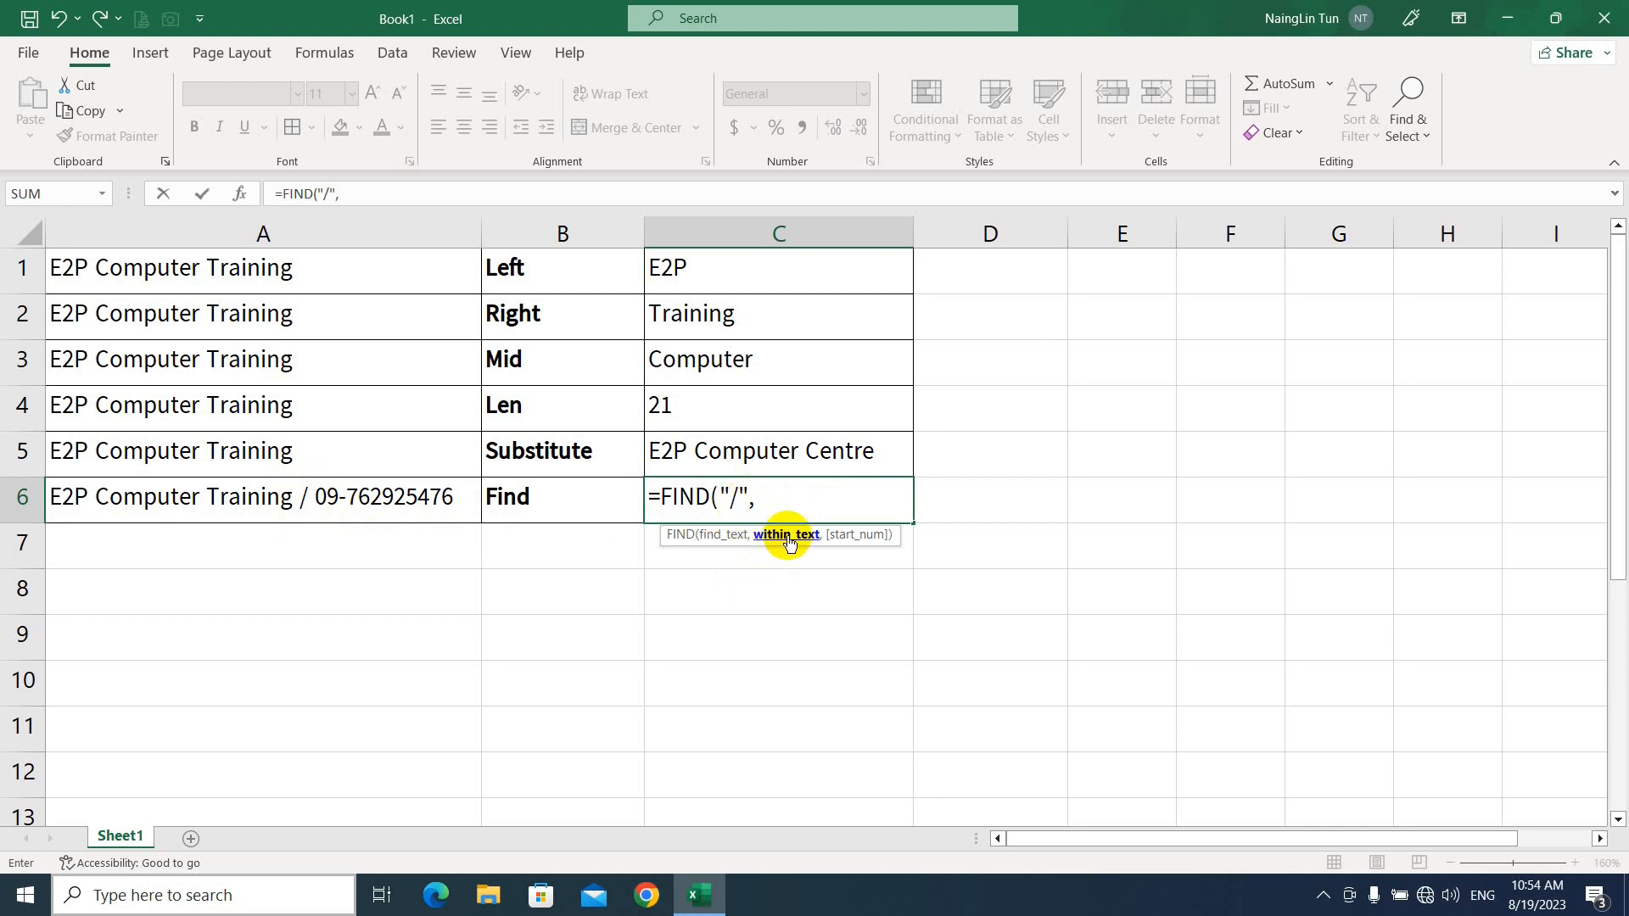
pyautogui.click(354, 496)
pyautogui.write(',')
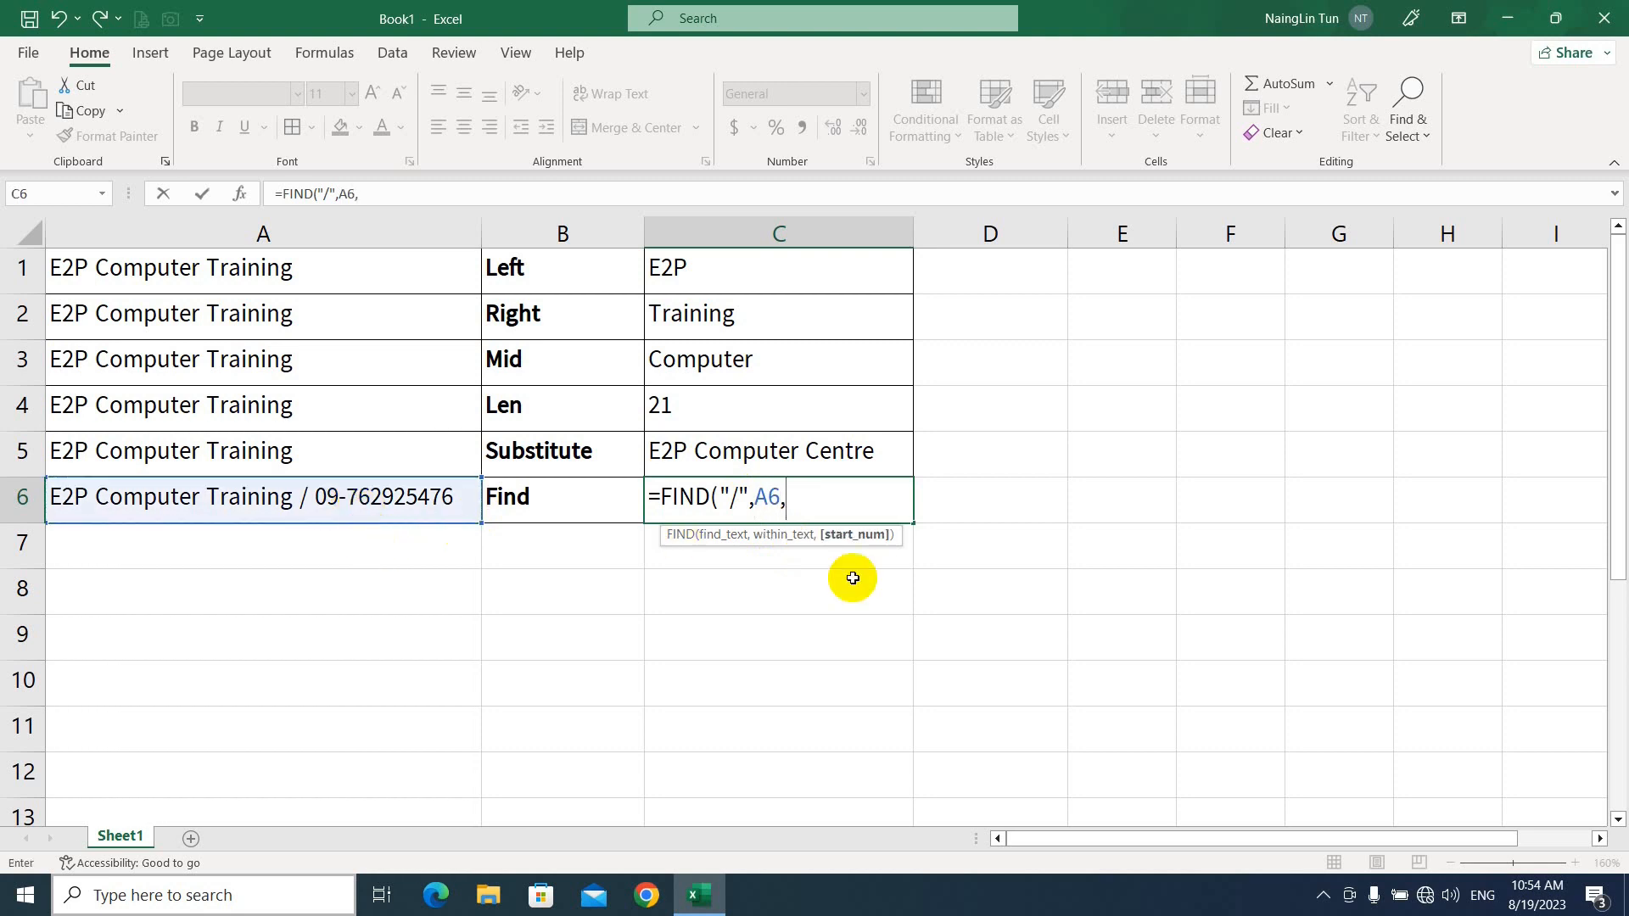
pyautogui.write('1')
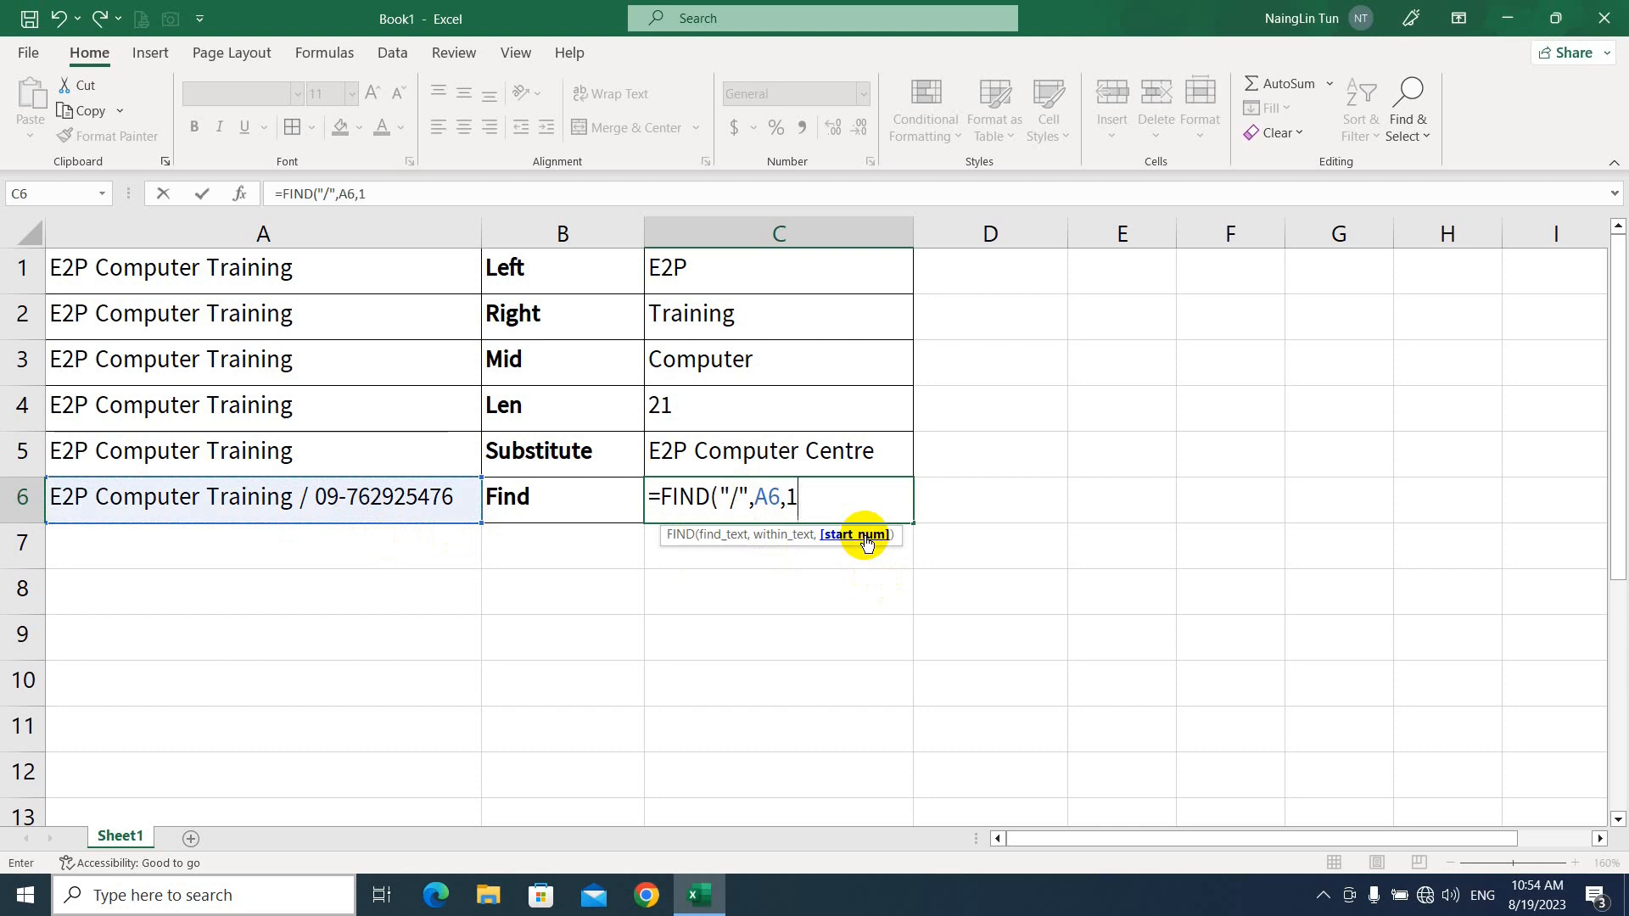
pyautogui.write(')')
pyautogui.press('Return')
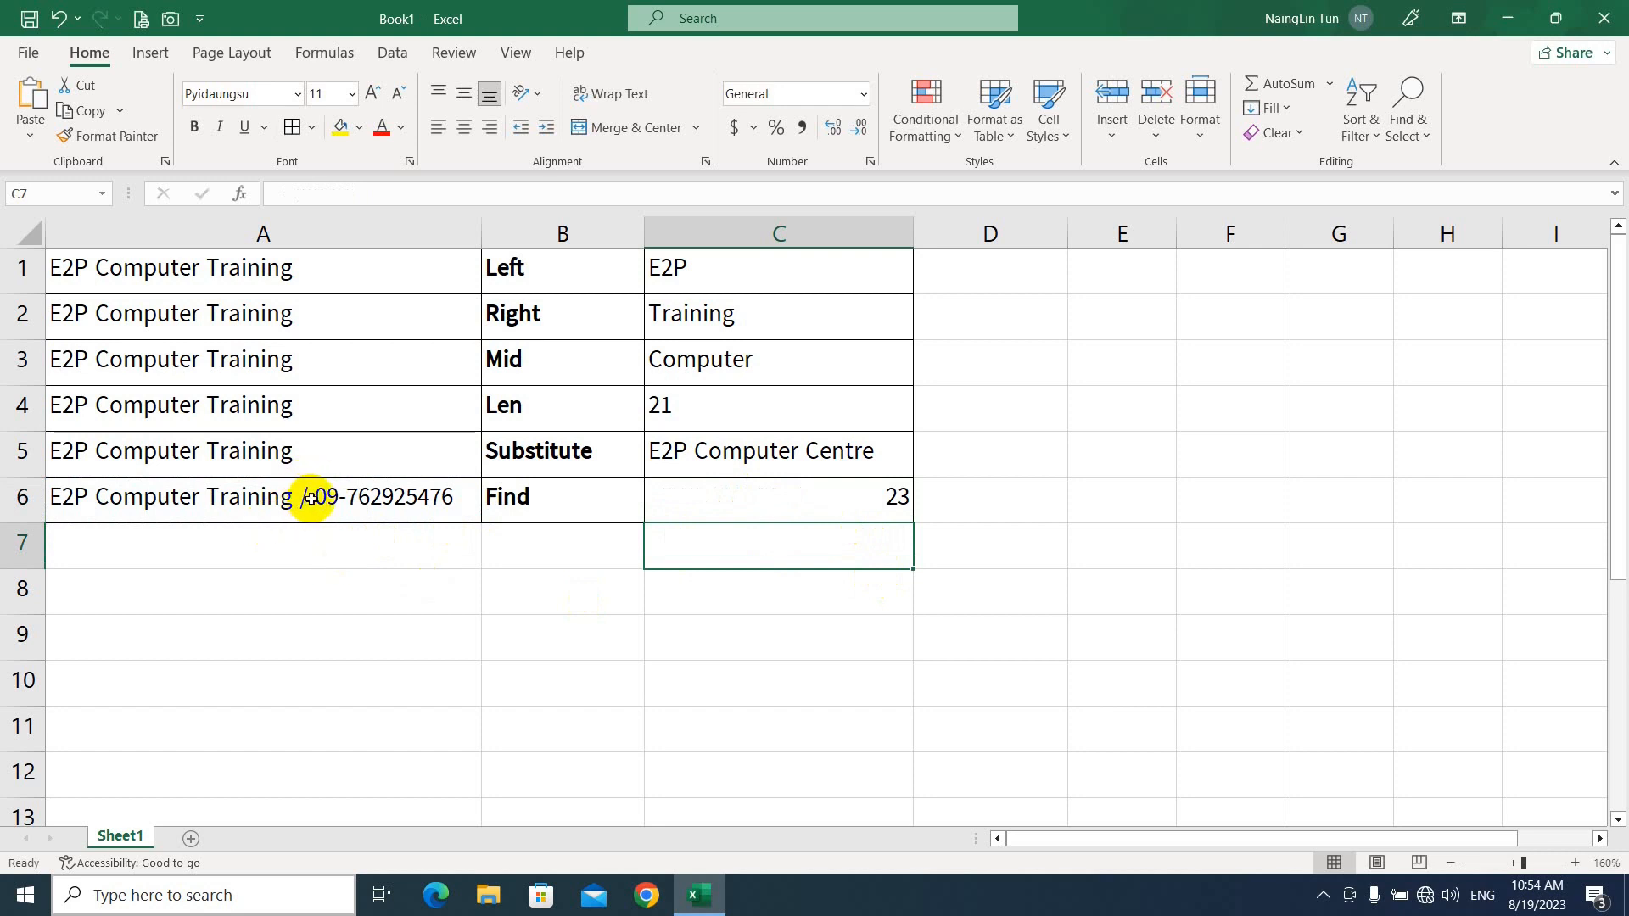
pyautogui.click(756, 502)
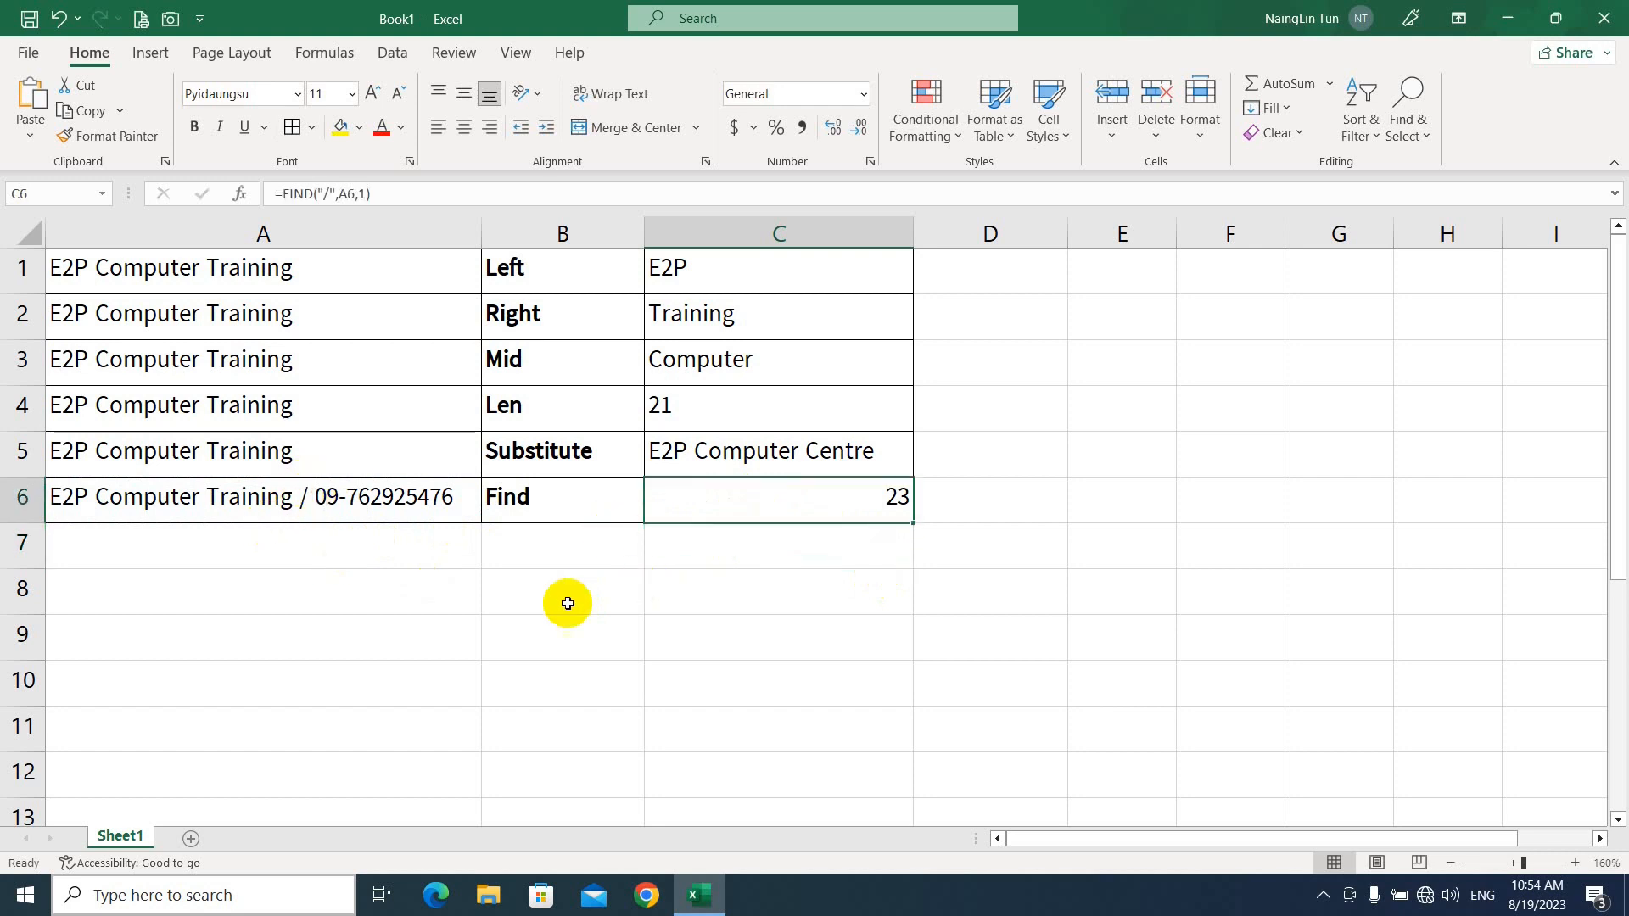
pyautogui.click(341, 503)
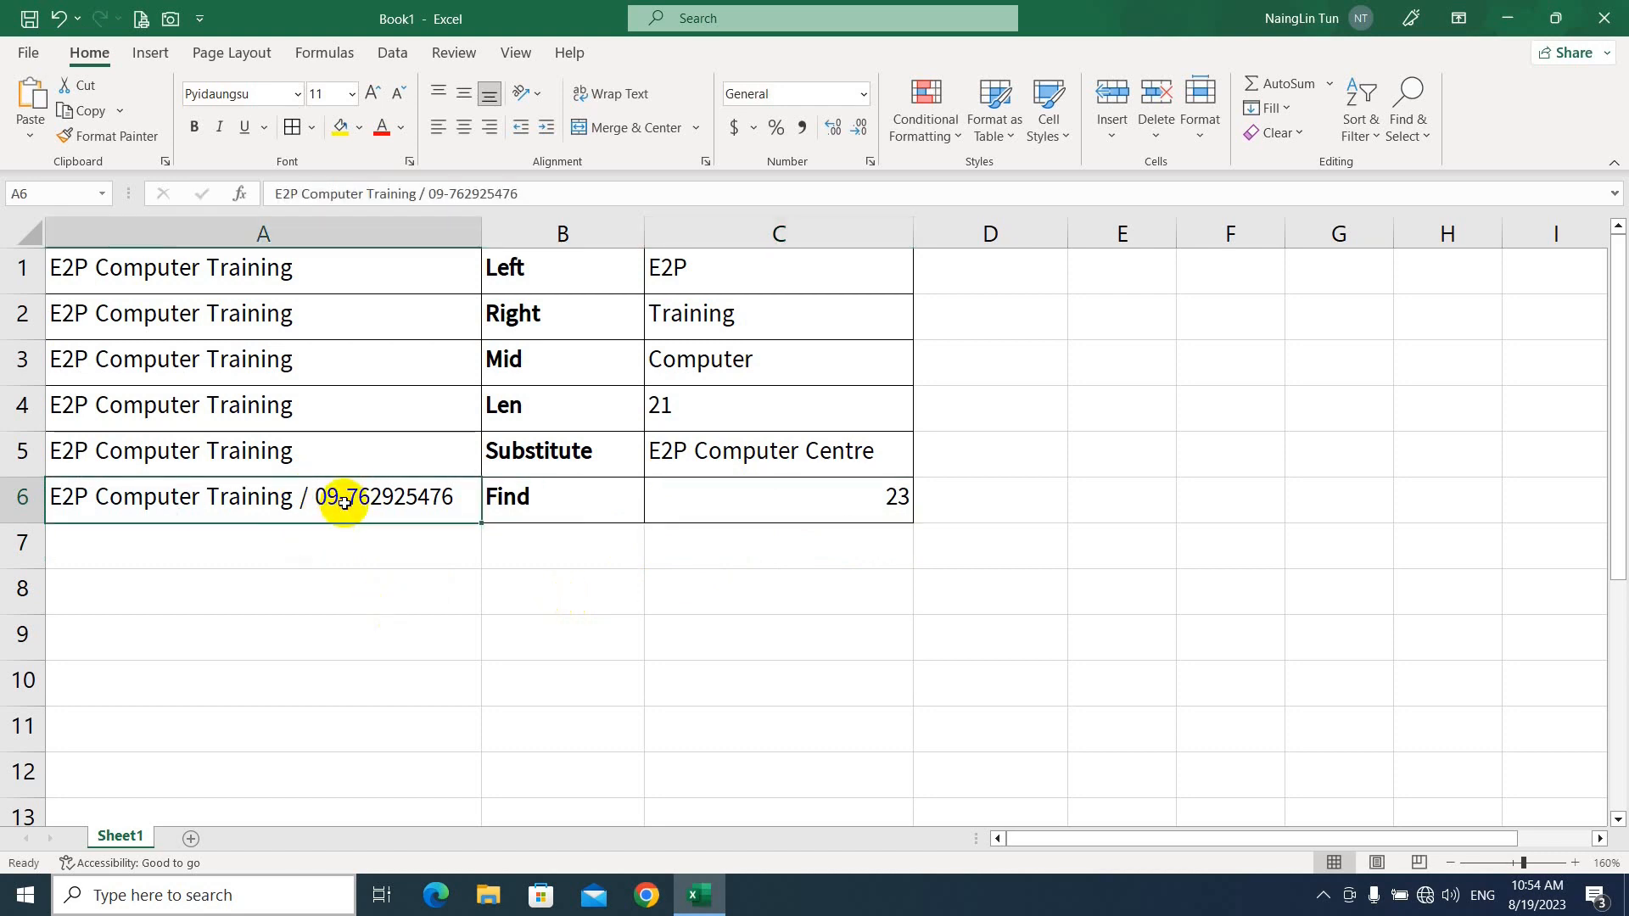